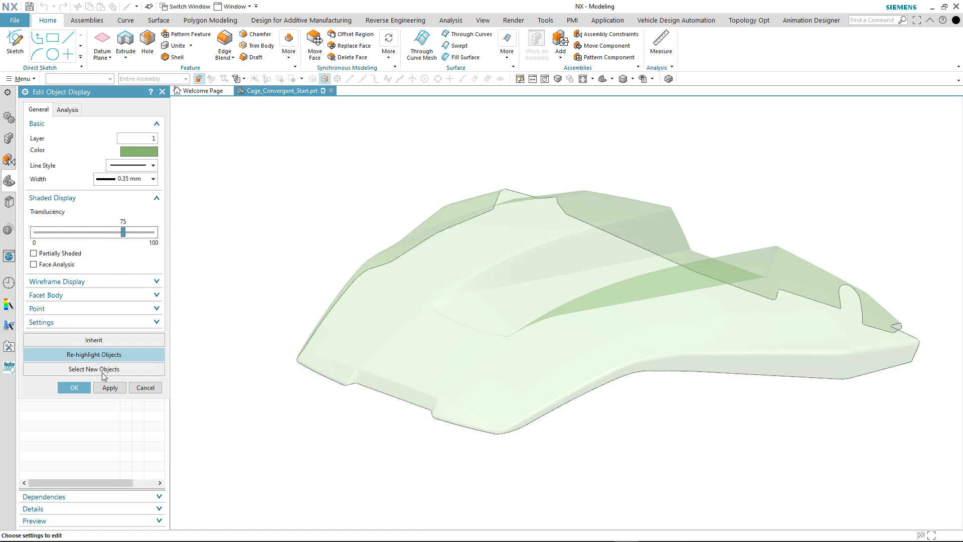
Show the finished Face Blend (57) surfaces over the translucent convergent body and examine how closely they follow it
{"action": "left_click", "coordinate": [80, 387]}
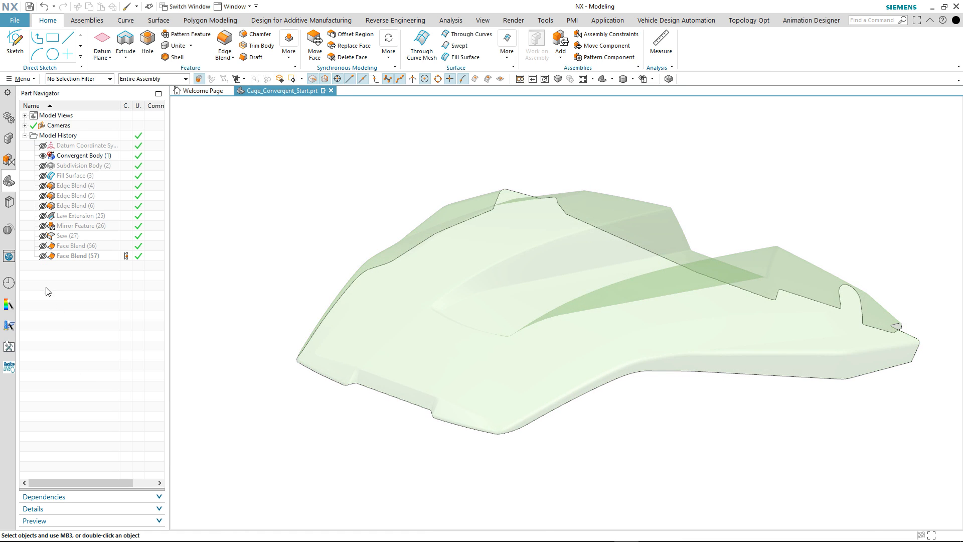
{"action": "left_click", "coordinate": [43, 257]}
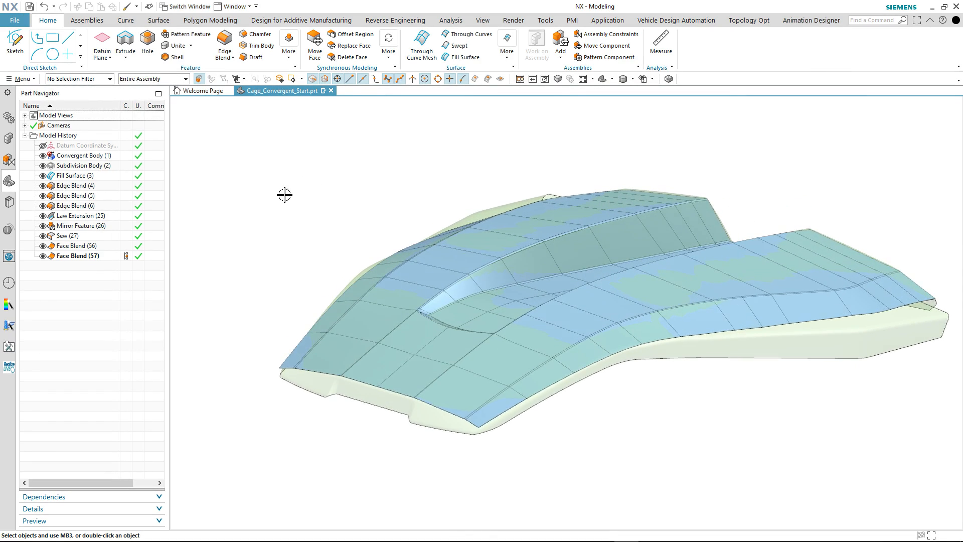
{"action": "middle_click_drag", "start_coordinate": [286, 194], "coordinate": [297, 249]}
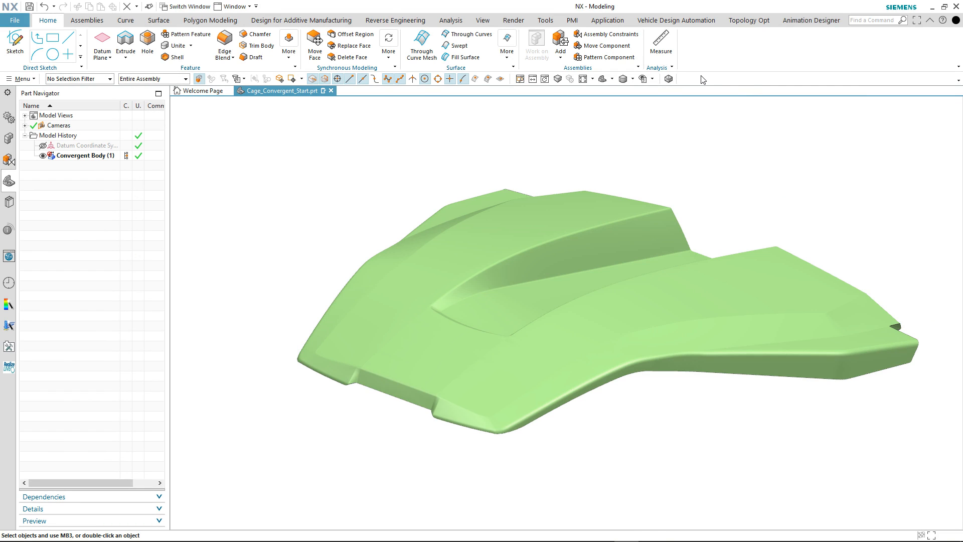
Set the convergent body's translucency to 75 and display its facet edges
{"action": "key", "text": "ctrl+j"}
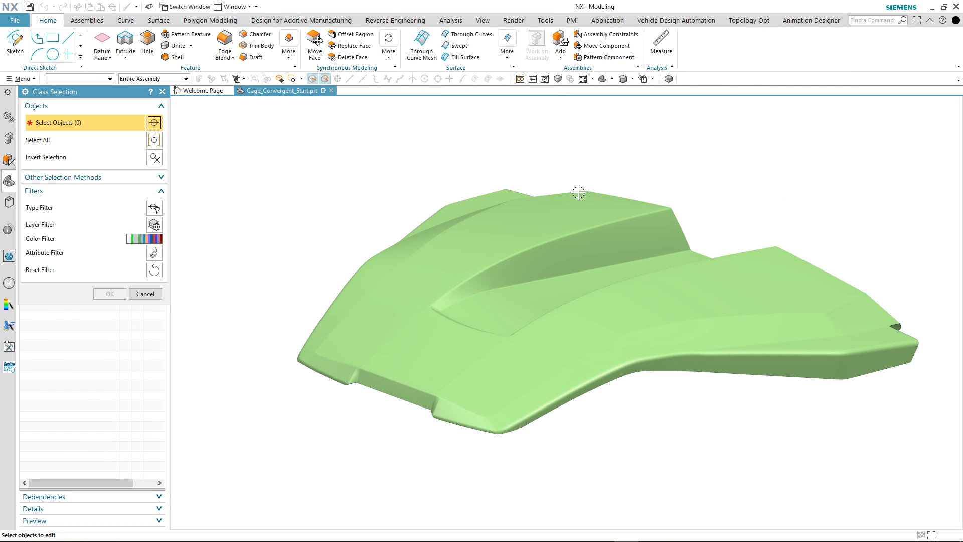
{"action": "left_click", "coordinate": [588, 180]}
{"action": "middle_click", "coordinate": [398, 176]}
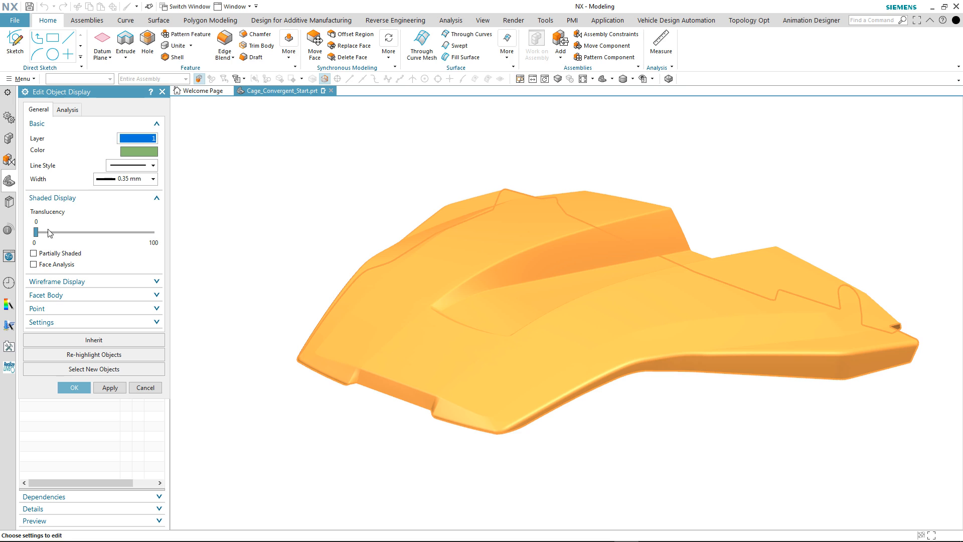
{"action": "left_click_drag", "start_coordinate": [36, 233], "coordinate": [124, 236]}
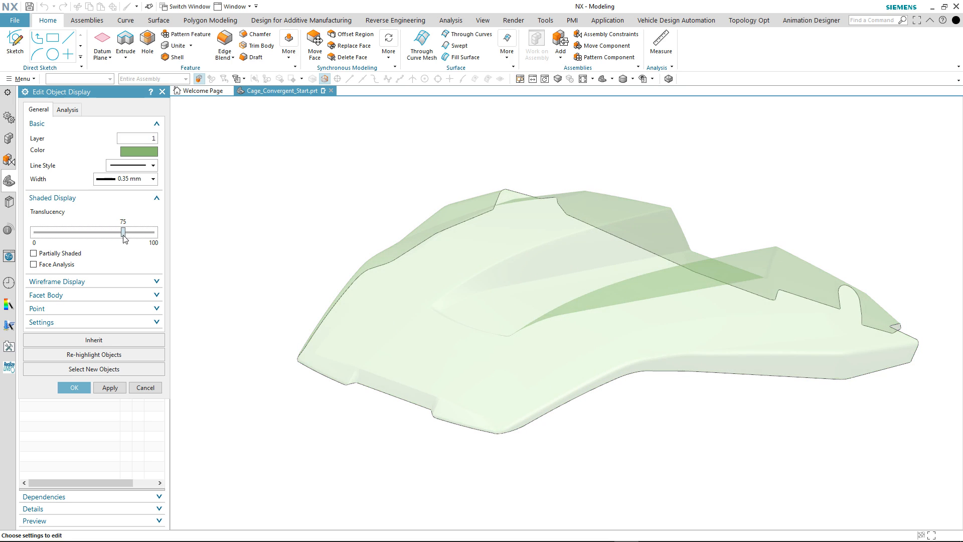
{"action": "left_click", "coordinate": [75, 388]}
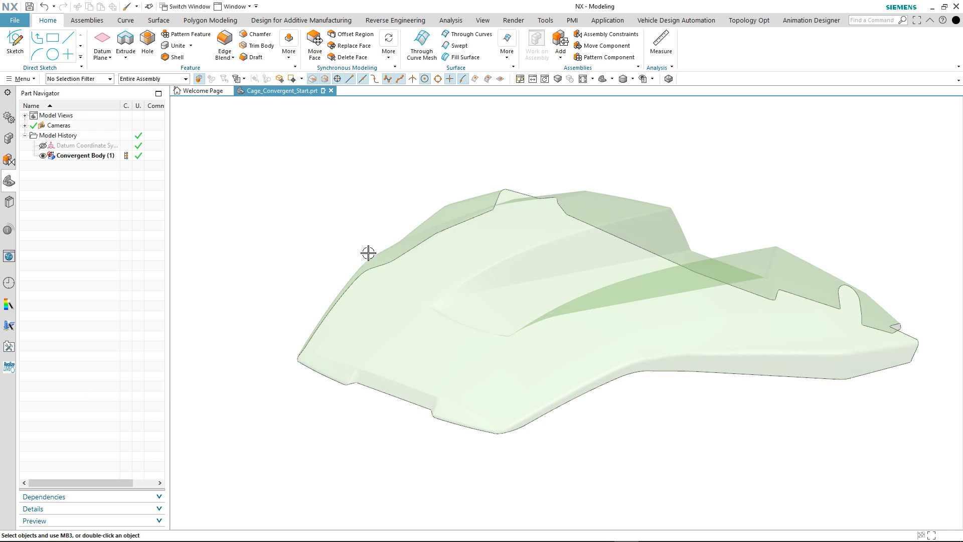
{"action": "left_click", "coordinate": [669, 79]}
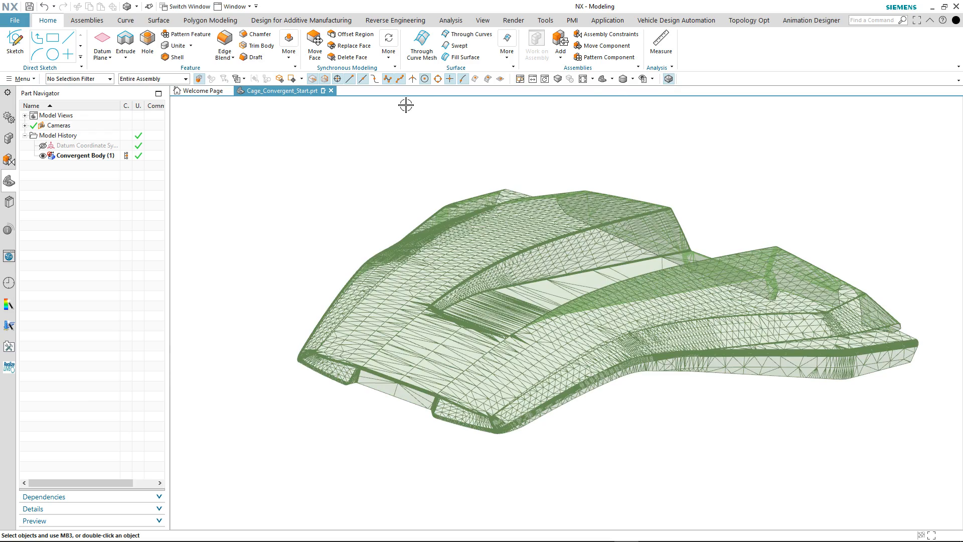
{"action": "middle_click_drag", "start_coordinate": [398, 135], "coordinate": [326, 211]}
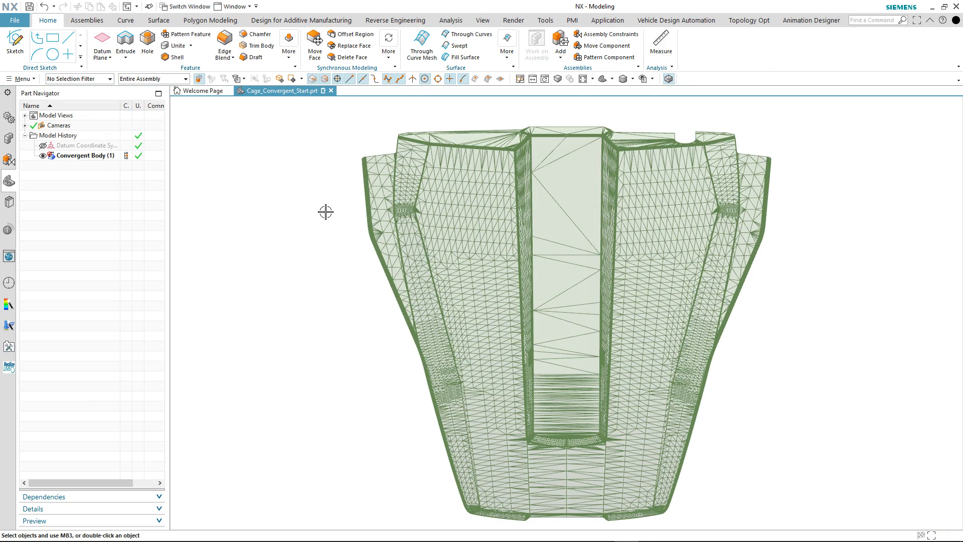
Enter NX Realize Shape and draw the first quad cage face on facet vertices at the rear of the body, beside the central channel
{"action": "left_click", "coordinate": [159, 20]}
{"action": "left_click", "coordinate": [18, 52]}
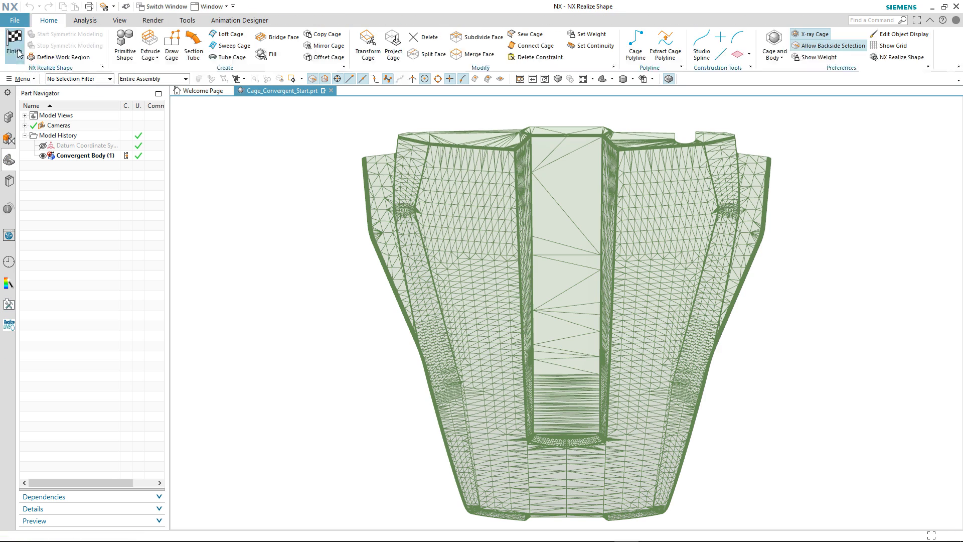
{"action": "left_click", "coordinate": [171, 45]}
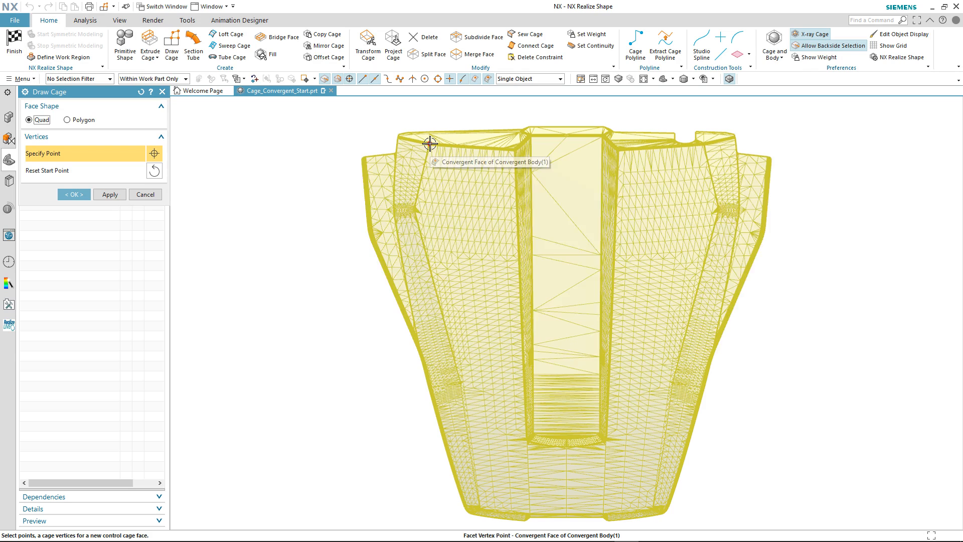
{"action": "left_click", "coordinate": [430, 144]}
{"action": "left_click", "coordinate": [513, 151]}
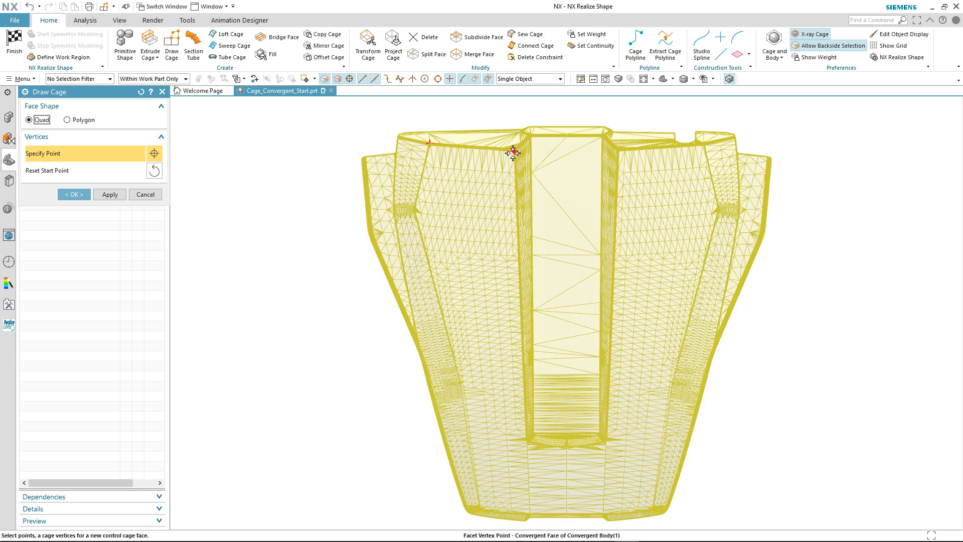
{"action": "left_click", "coordinate": [517, 223]}
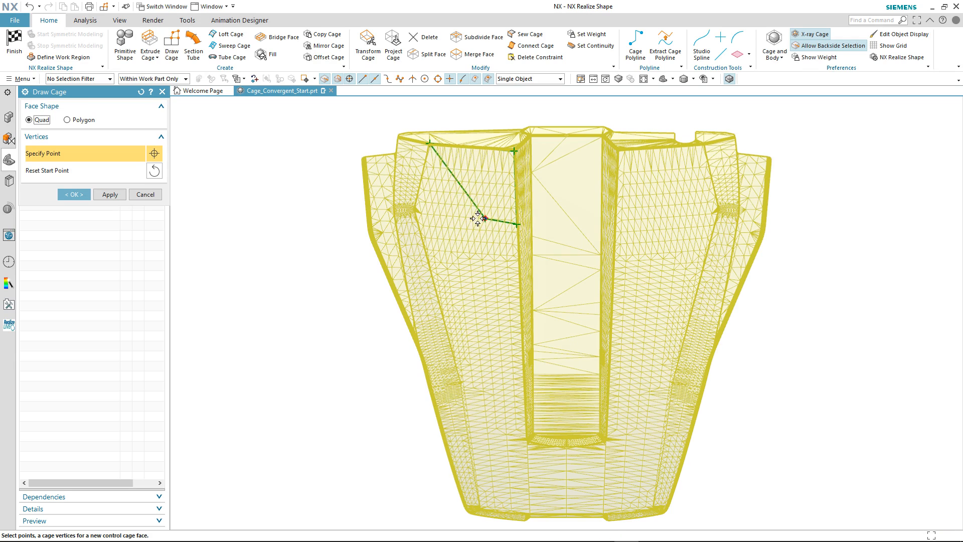
{"action": "left_click", "coordinate": [416, 214]}
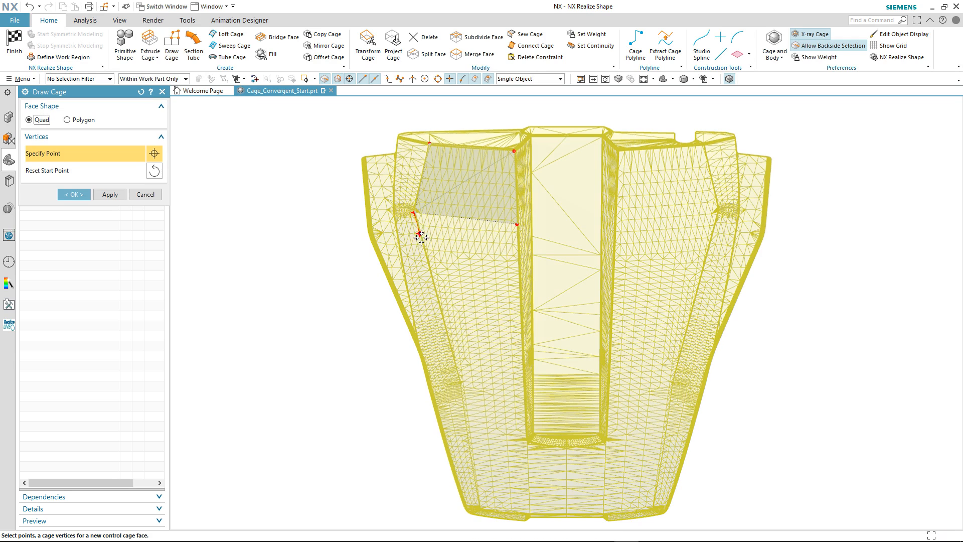
Extend the cage forward with three quad faces between the channel edge and the outer crease
{"action": "left_click", "coordinate": [431, 276]}
{"action": "left_click", "coordinate": [518, 286]}
{"action": "left_click", "coordinate": [521, 331]}
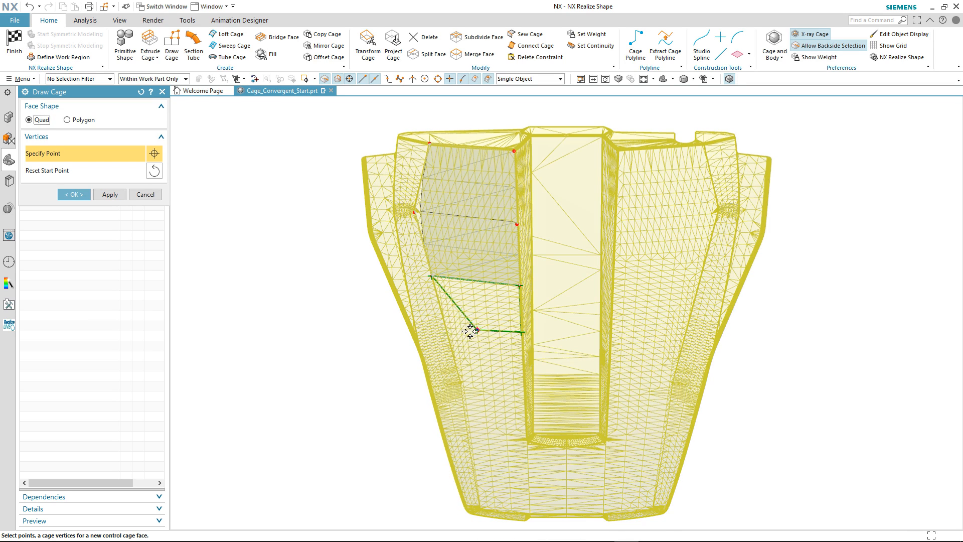
{"action": "left_click", "coordinate": [445, 326]}
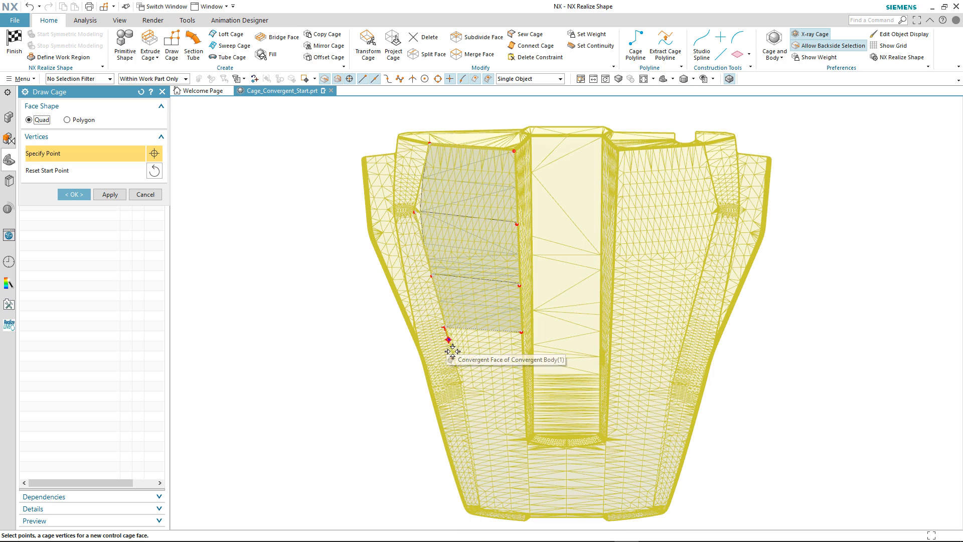
{"action": "left_click", "coordinate": [462, 385]}
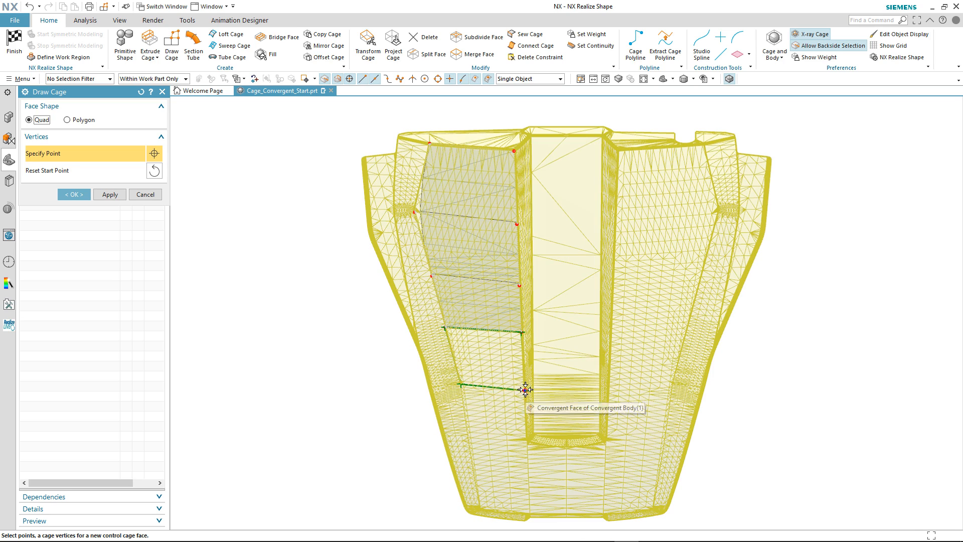
{"action": "left_click", "coordinate": [525, 391]}
Add three more quad faces past the channel end to carry the cage strip to the body's front edge
{"action": "left_click", "coordinate": [526, 432]}
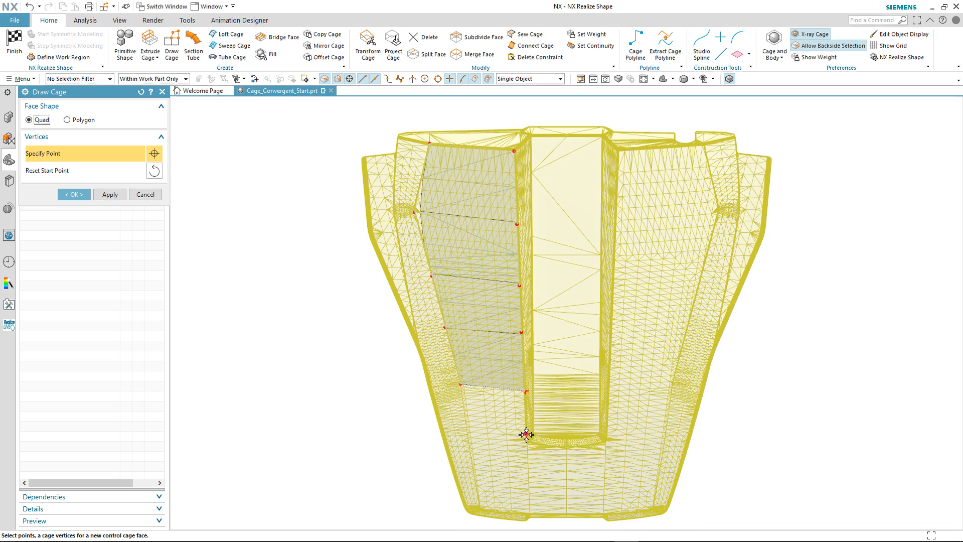
{"action": "left_click", "coordinate": [468, 433]}
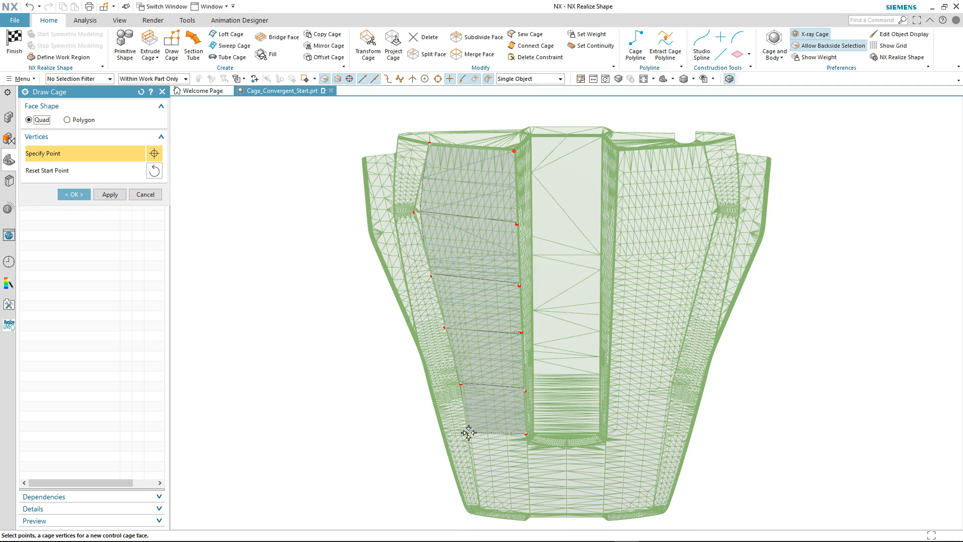
{"action": "left_click", "coordinate": [475, 480]}
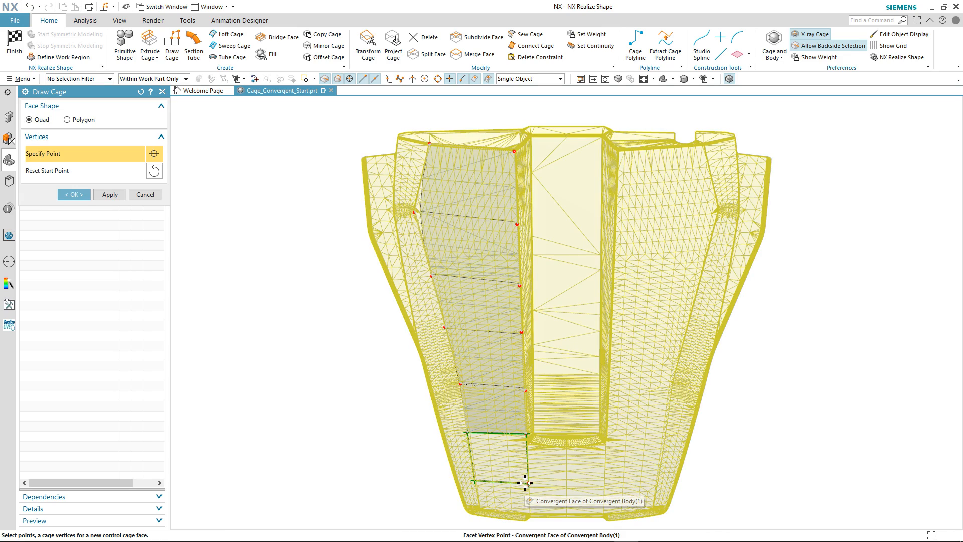
{"action": "left_click", "coordinate": [524, 482]}
{"action": "left_click", "coordinate": [529, 516]}
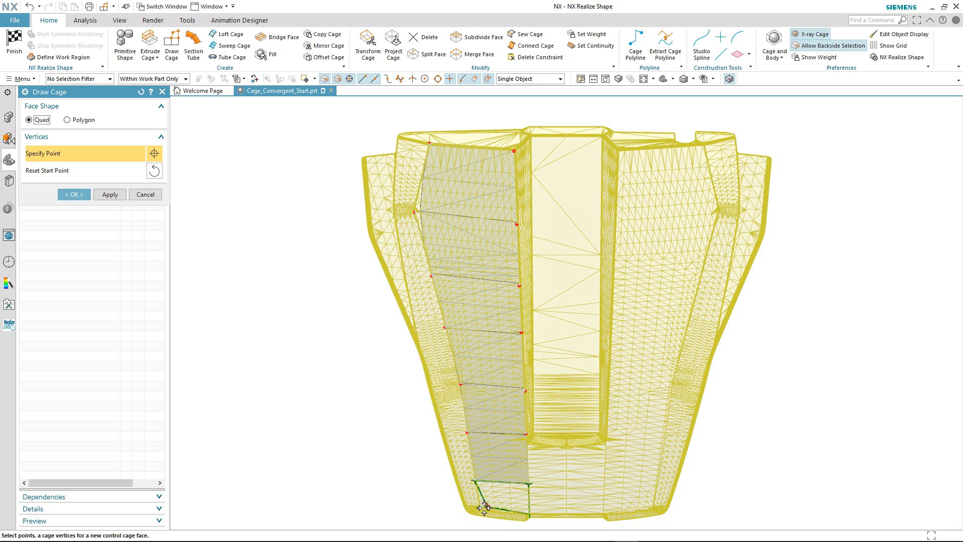
{"action": "left_click", "coordinate": [480, 509]}
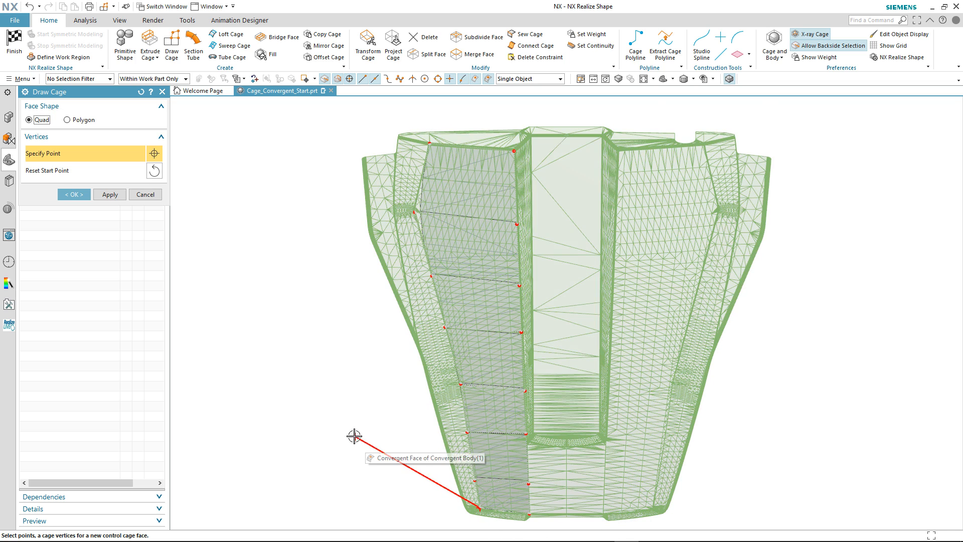
Use Transform Cage to move the second outer vertex from the rear slightly outward, away from the channel
{"action": "left_click", "coordinate": [378, 48]}
{"action": "left_click", "coordinate": [440, 192]}
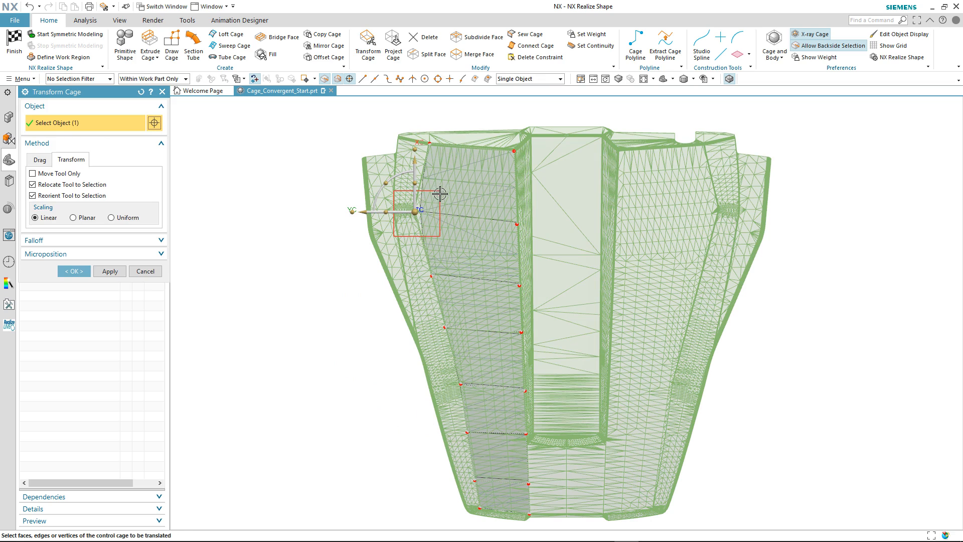
{"action": "left_click_drag", "start_coordinate": [364, 212], "coordinate": [357, 216]}
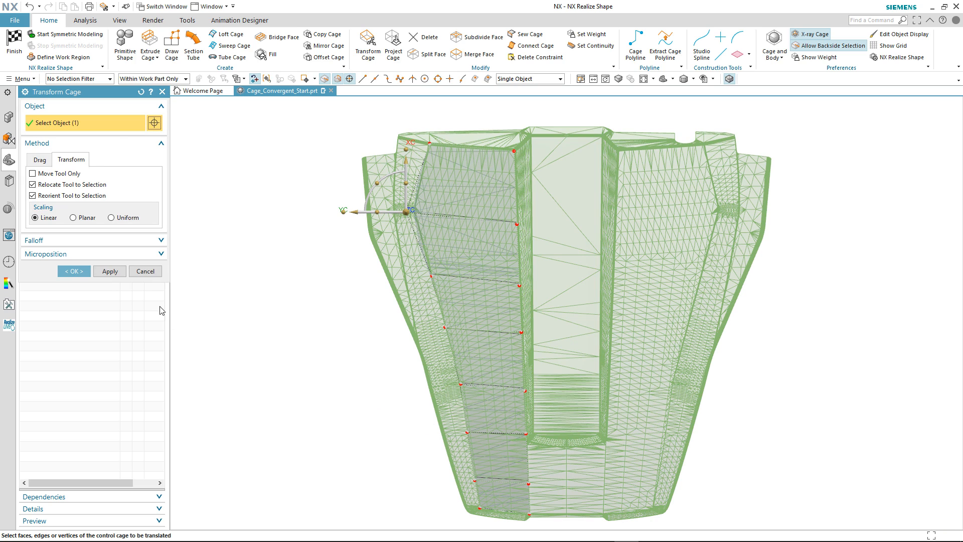
{"action": "left_click", "coordinate": [74, 271]}
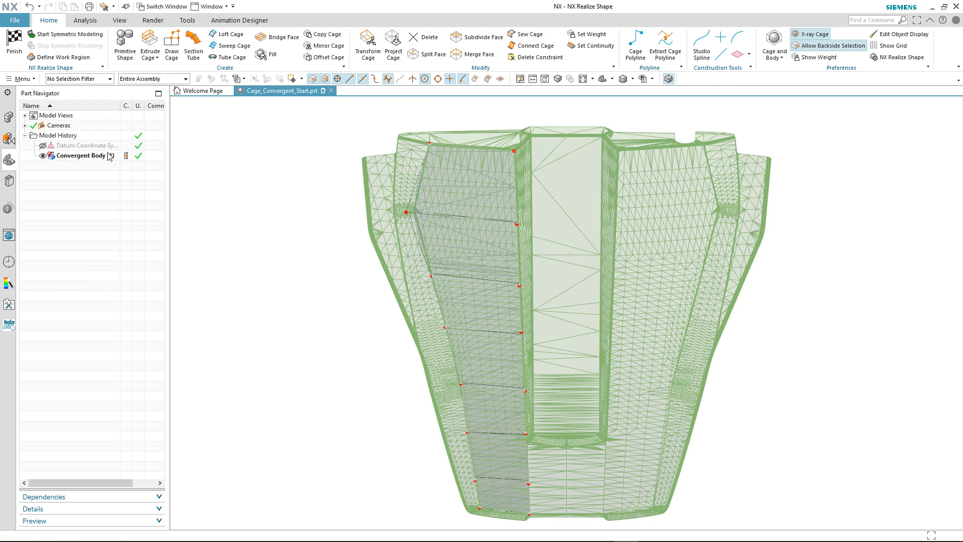
Start symmetric modeling of the cage about the body's central plane at distance 0
{"action": "left_click", "coordinate": [70, 34]}
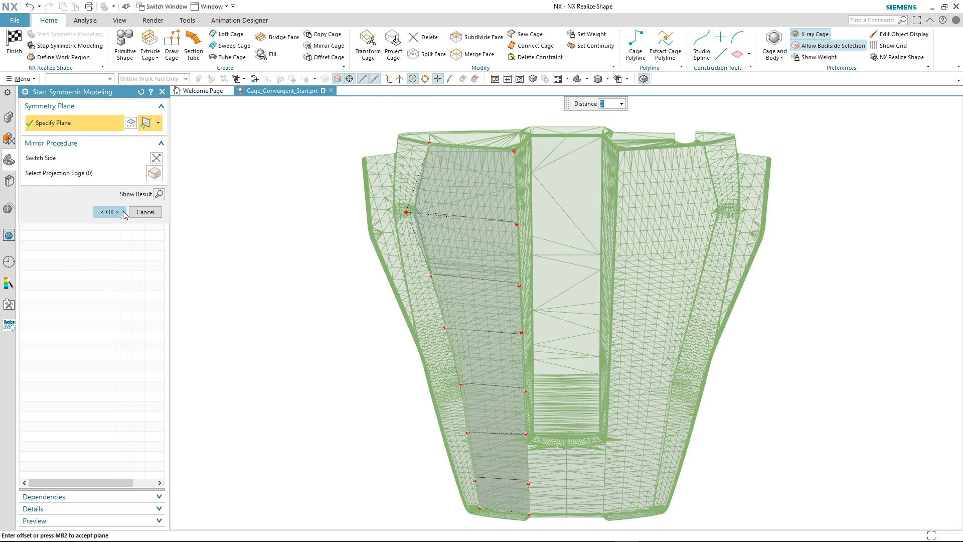
{"action": "left_click", "coordinate": [109, 211]}
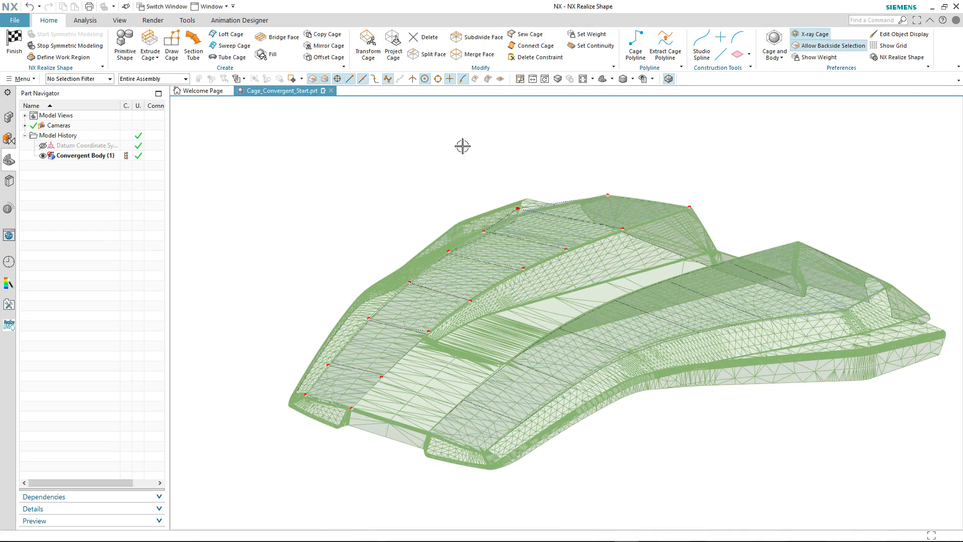
Examine the mirrored cage with facet edges off and the convergent body temporarily hidden, restoring both displays
{"action": "left_click", "coordinate": [669, 80]}
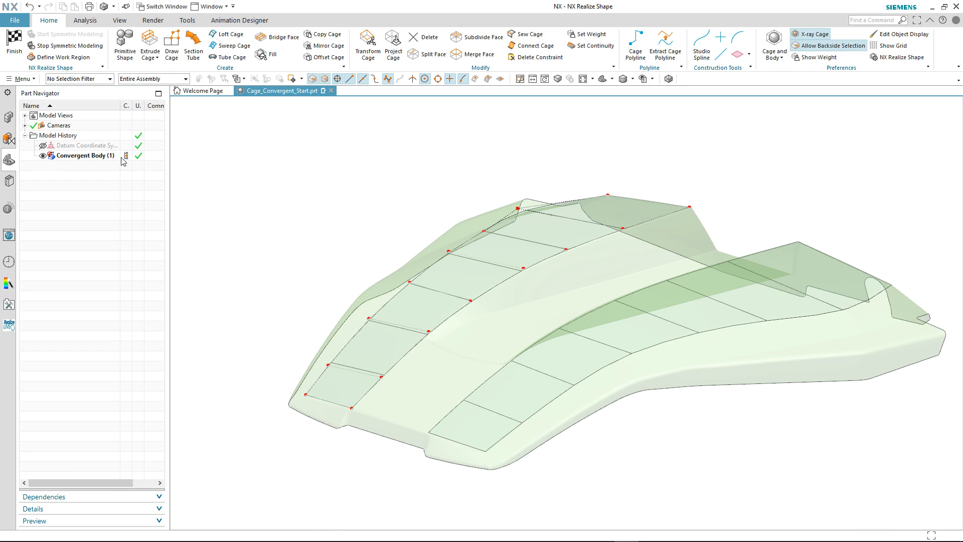
{"action": "left_click", "coordinate": [44, 156]}
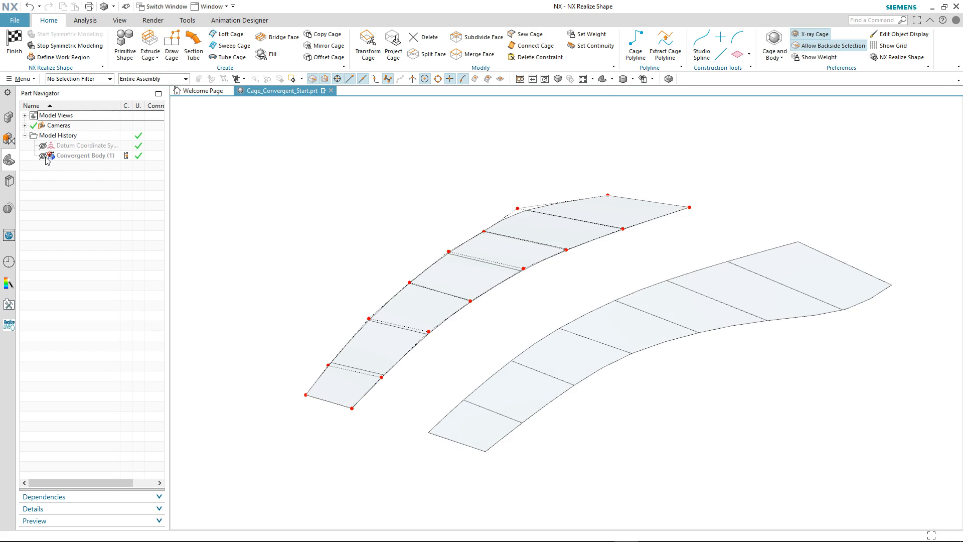
{"action": "left_click", "coordinate": [43, 156]}
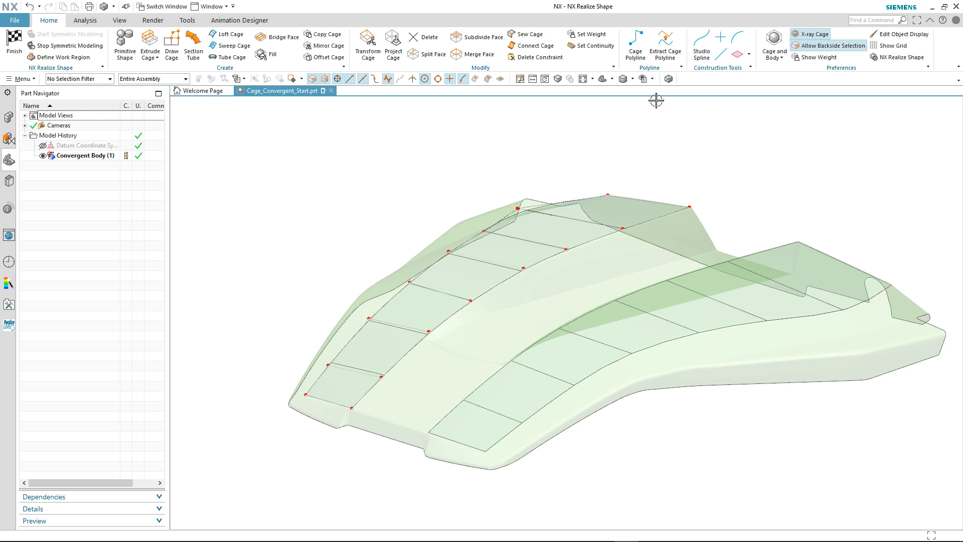
{"action": "left_click", "coordinate": [669, 79]}
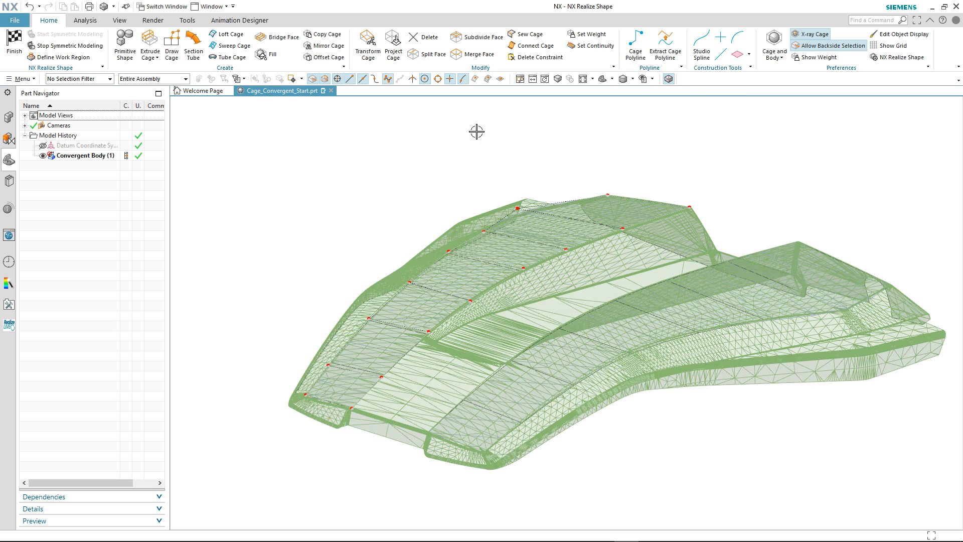
Draw the first quad cage face down the channel side wall, starting at the body's rear edge
{"action": "left_click", "coordinate": [172, 45]}
{"action": "mouse_move", "coordinate": [333, 125]}
{"action": "middle_mouse_down"}
{"action": "mouse_move", "coordinate": [476, 147]}
{"action": "mouse_move", "coordinate": [757, 139]}
{"action": "mouse_move", "coordinate": [822, 179]}
{"action": "mouse_move", "coordinate": [779, 207]}
{"action": "mouse_move", "coordinate": [770, 256]}
{"action": "middle_mouse_up"}
{"action": "left_click", "coordinate": [700, 208]}
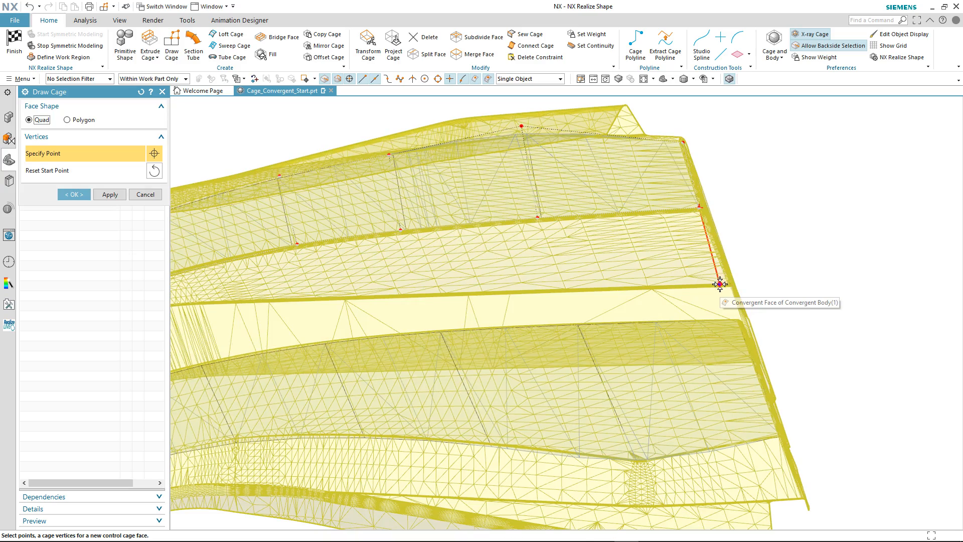
{"action": "left_click", "coordinate": [722, 283]}
{"action": "left_click", "coordinate": [566, 288]}
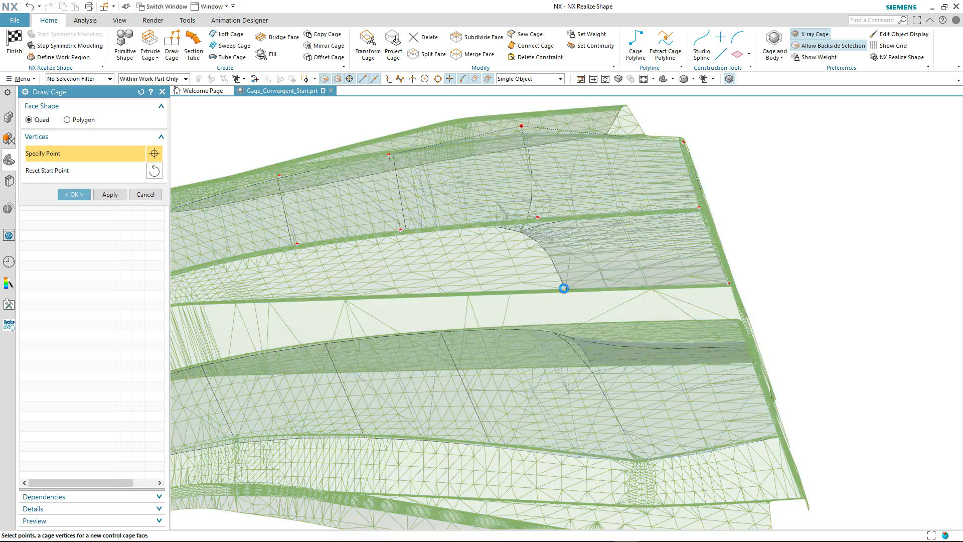
Add four more quad cage faces along the wall's lower edge, reaching the closed end of the channel
{"action": "left_click", "coordinate": [413, 293]}
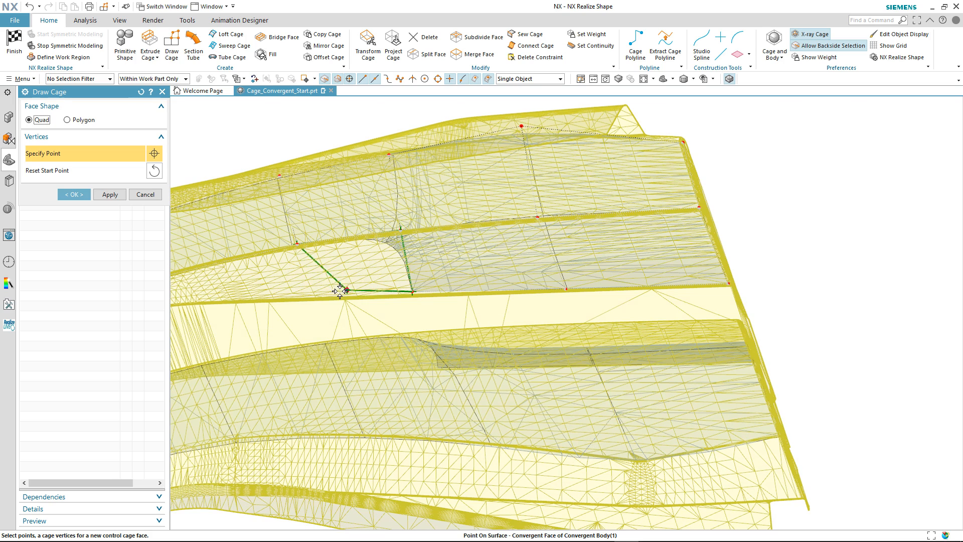
{"action": "left_click", "coordinate": [311, 298]}
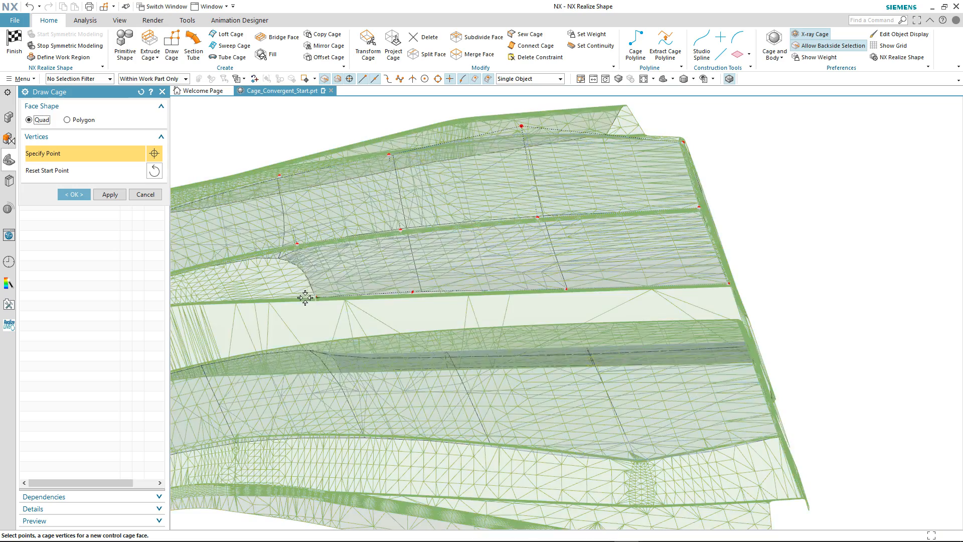
{"action": "left_click", "coordinate": [245, 301]}
{"action": "middle_click_drag", "start_coordinate": [245, 301], "coordinate": [346, 304], "text": "shift"}
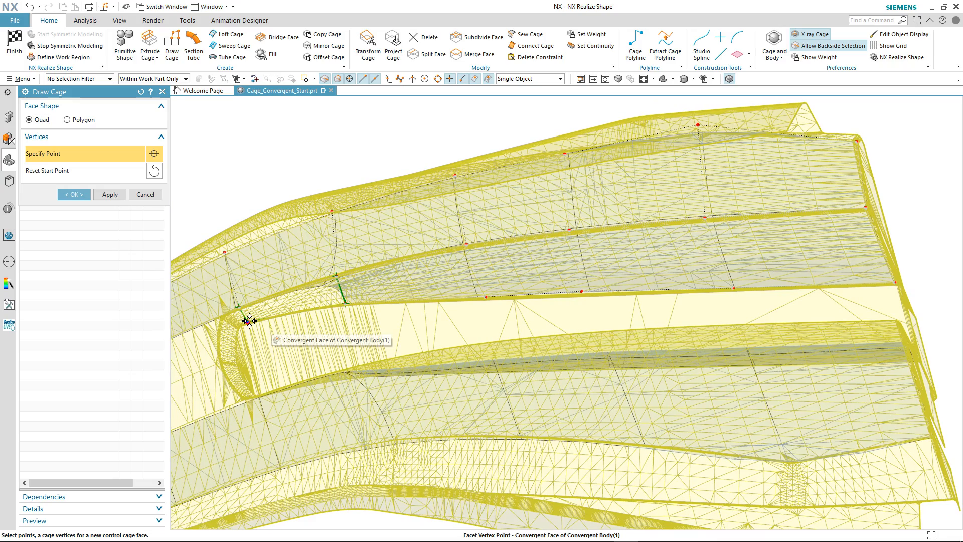
{"action": "left_click", "coordinate": [249, 321]}
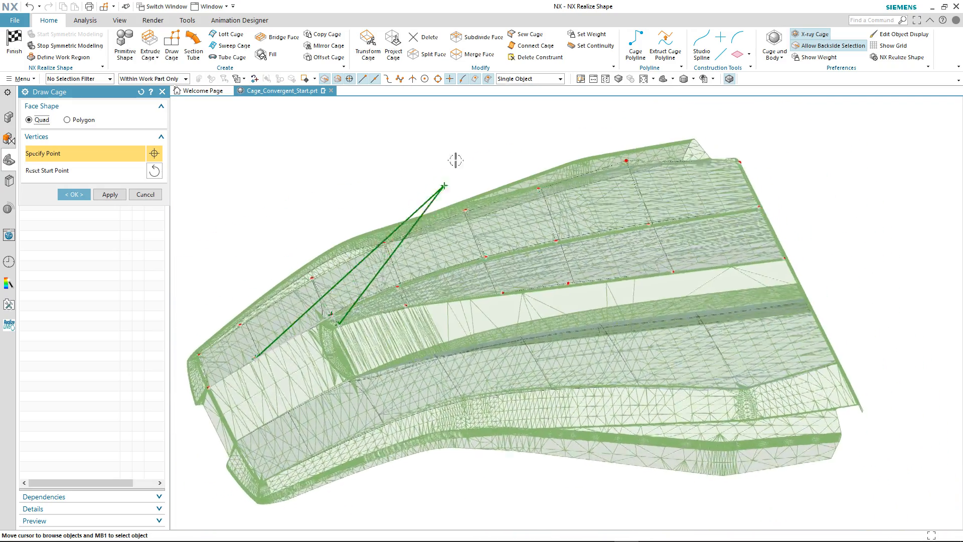
{"action": "middle_click_drag", "start_coordinate": [596, 130], "coordinate": [633, 130]}
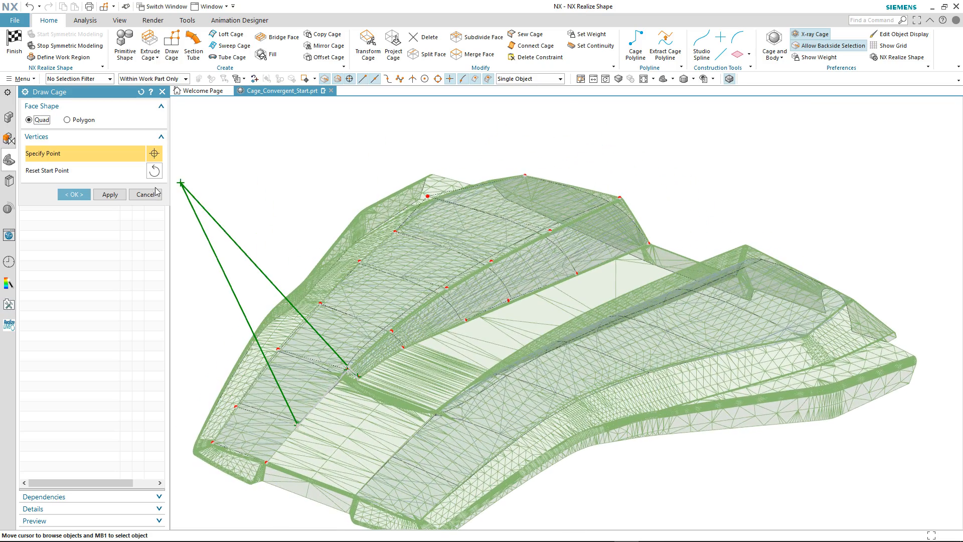
{"action": "left_click", "coordinate": [72, 195]}
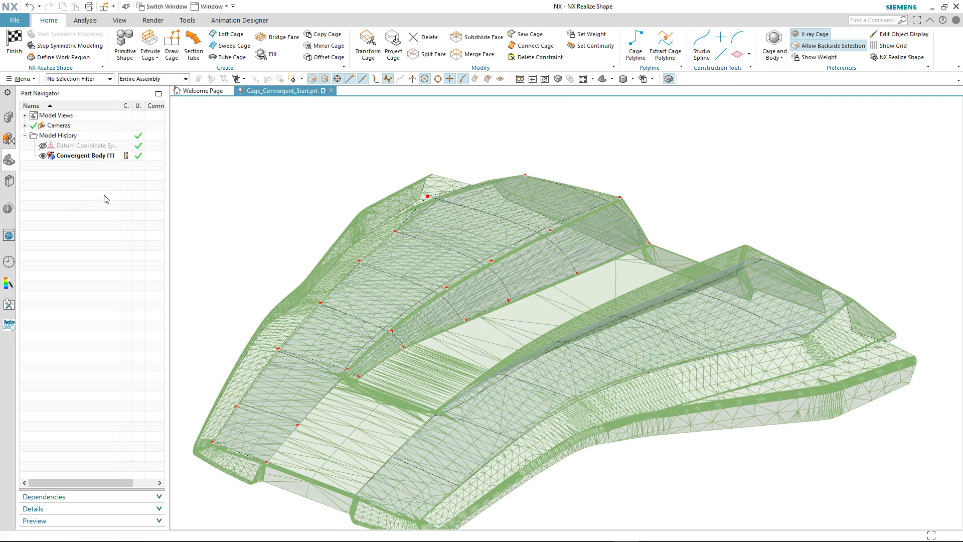
Turn off facet edges and set the chain of five cage edges along the channel's upper rim to Sharp continuity
{"action": "left_click", "coordinate": [672, 82]}
{"action": "middle_click_drag", "start_coordinate": [363, 168], "coordinate": [417, 164]}
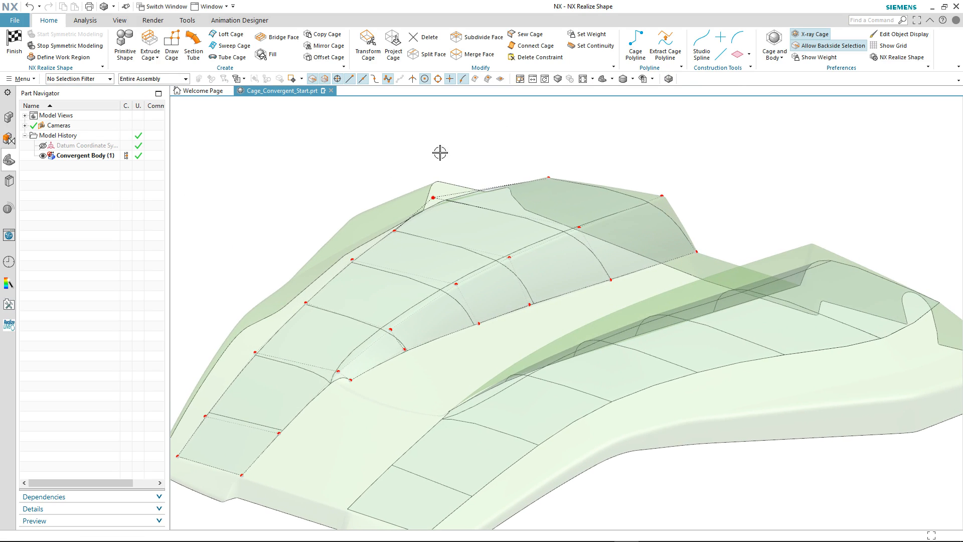
{"action": "left_click", "coordinate": [592, 45]}
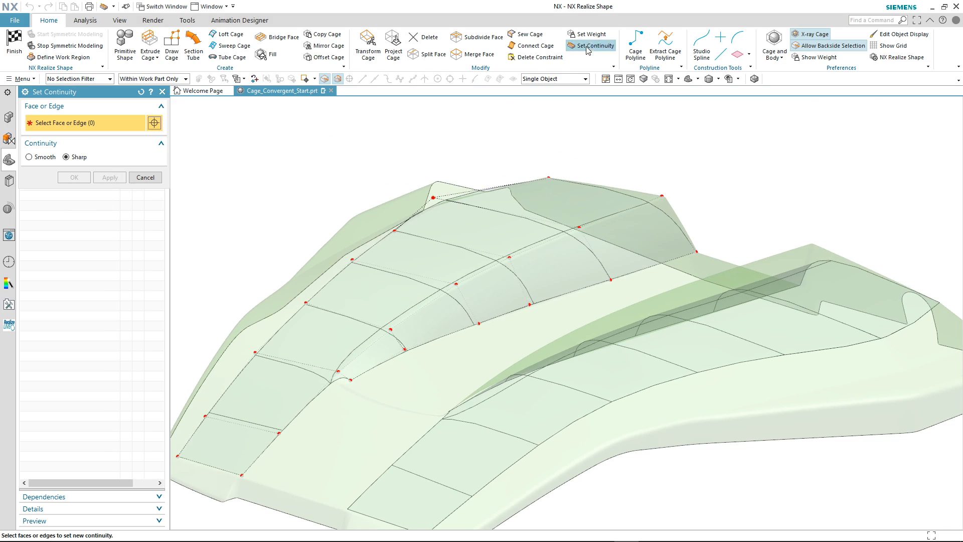
{"action": "double_click", "coordinate": [593, 223]}
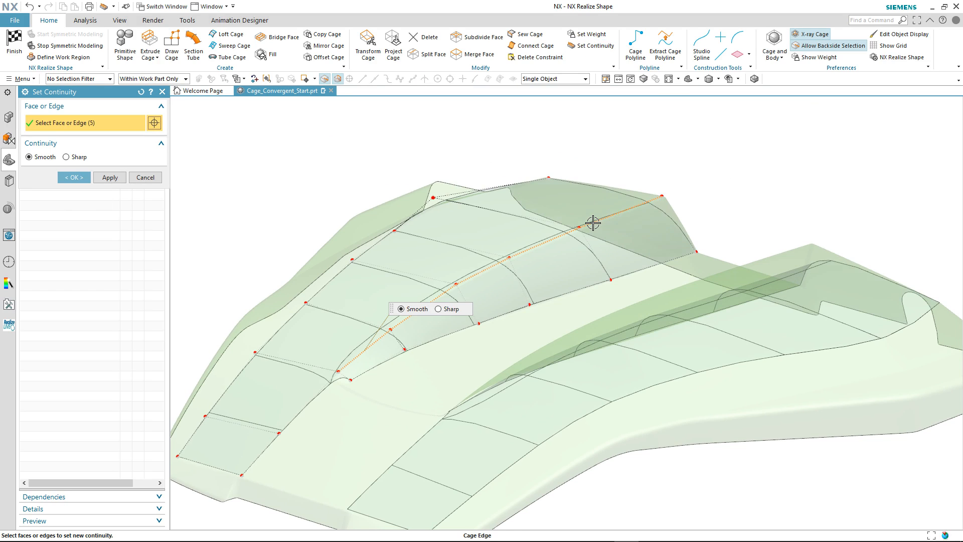
{"action": "left_click", "coordinate": [440, 309]}
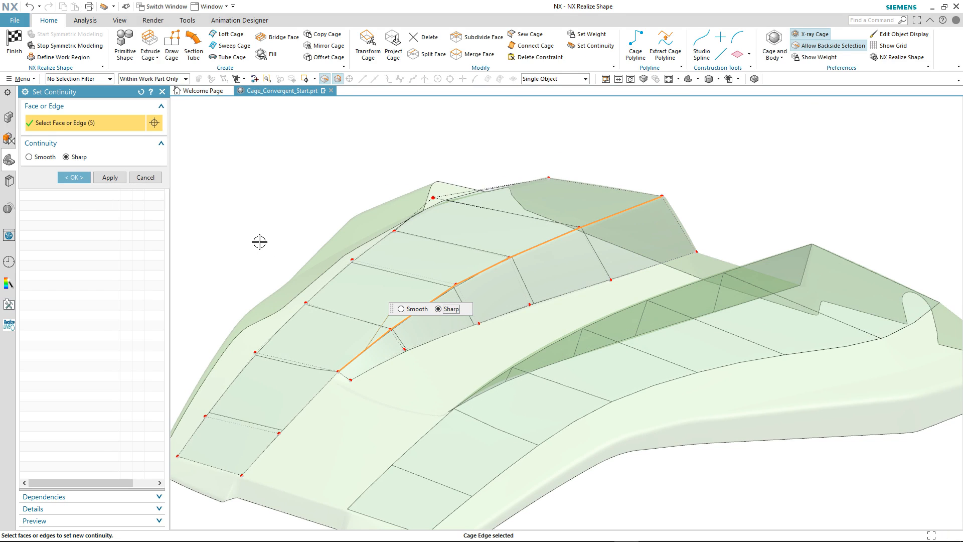
{"action": "left_click", "coordinate": [74, 177]}
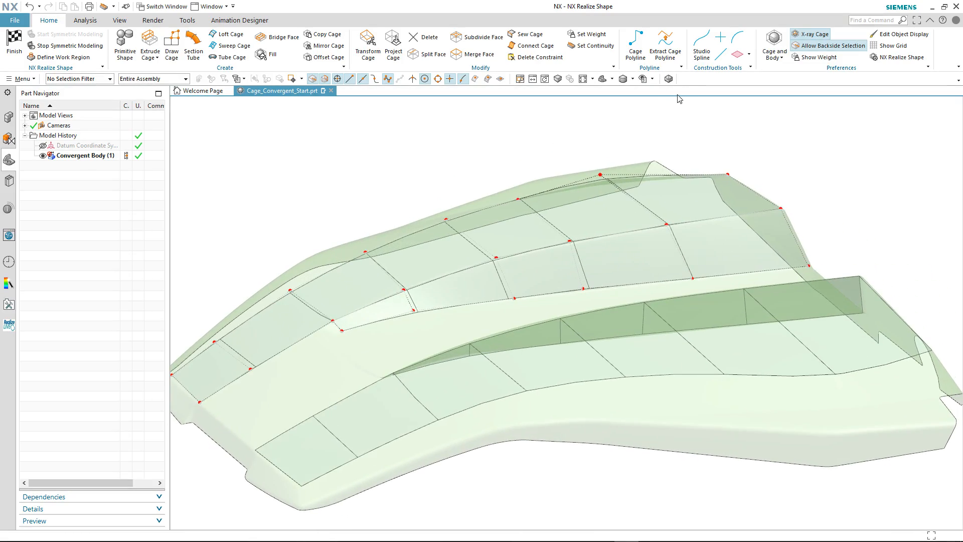
With facet edges shown, use Transform Cage to realign the tool and shift the wall's end cage edge to the channel end
{"action": "left_click", "coordinate": [669, 79]}
{"action": "scroll", "coordinate": [430, 150], "scroll_direction": "up", "scroll_amount": 5}
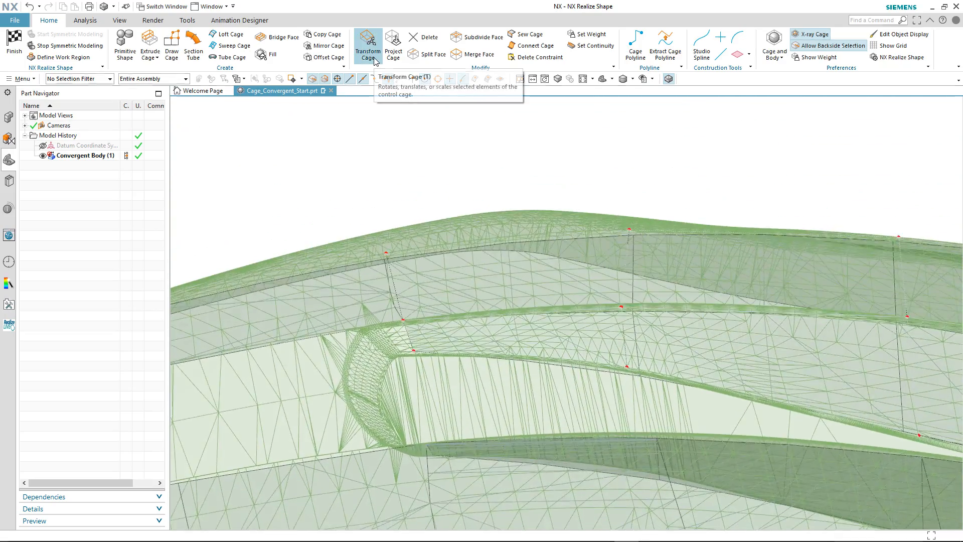
{"action": "left_click", "coordinate": [422, 355]}
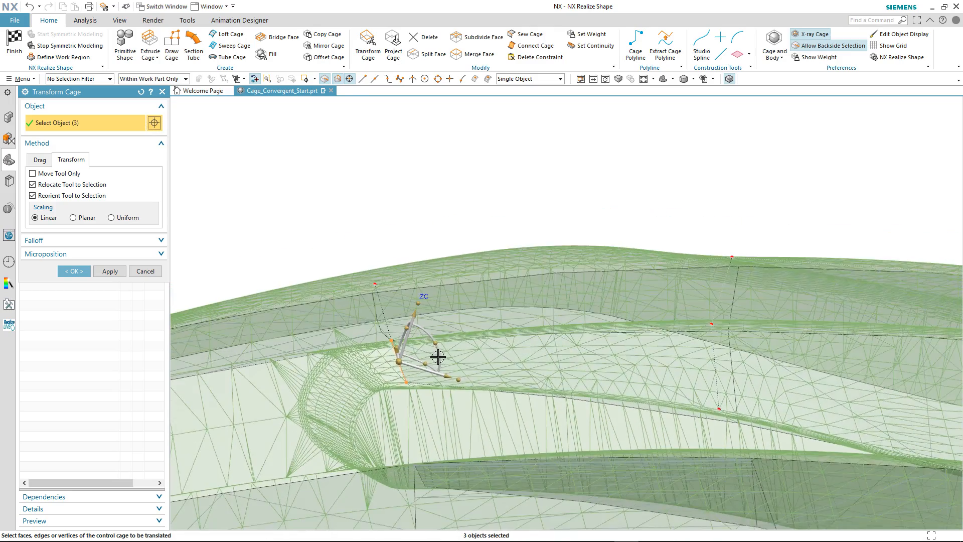
{"action": "left_click", "coordinate": [43, 173]}
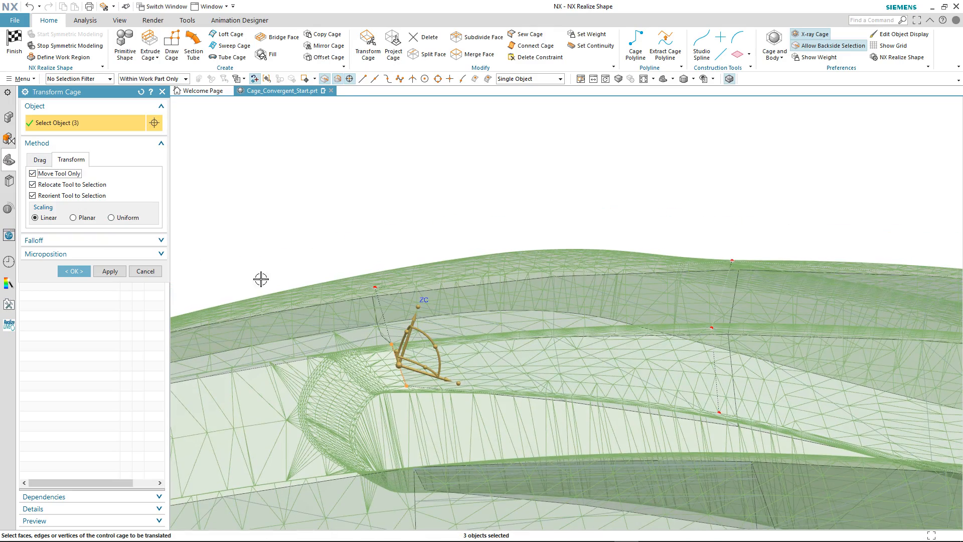
{"action": "left_click_drag", "start_coordinate": [436, 345], "coordinate": [428, 323]}
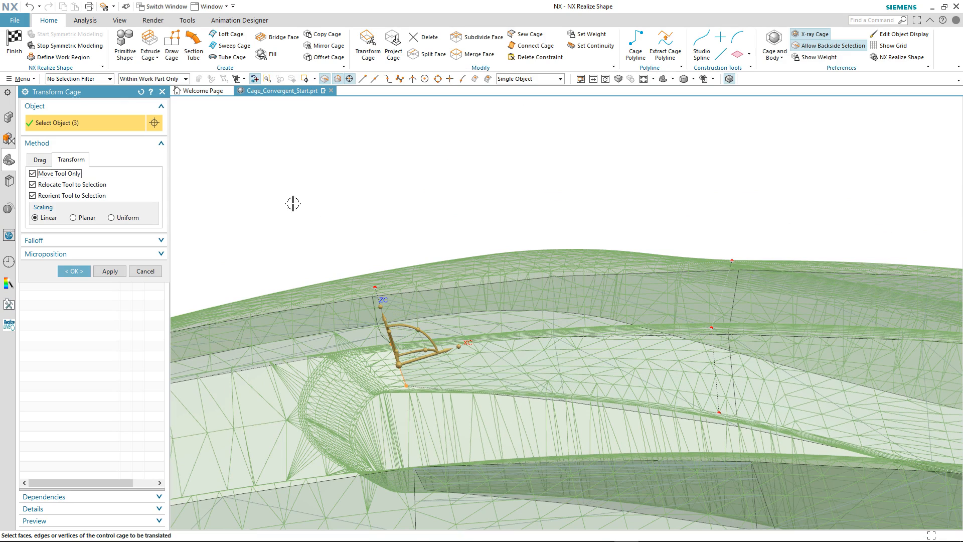
{"action": "left_click", "coordinate": [32, 174]}
{"action": "left_click_drag", "start_coordinate": [446, 351], "coordinate": [424, 355]}
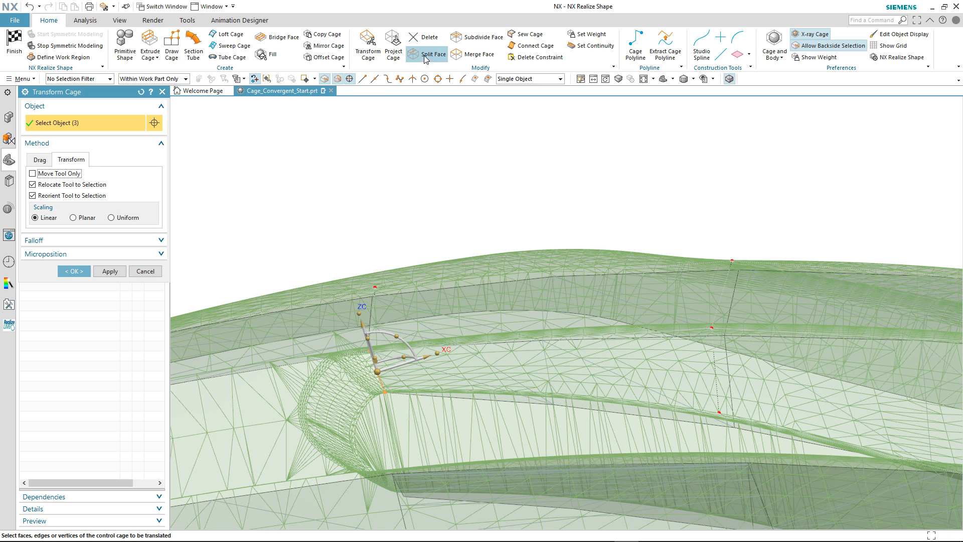
Split the cage wall face nearest the channel end and its adjoining outer face uniformly with 1 split across the rim edge
{"action": "left_click", "coordinate": [545, 343]}
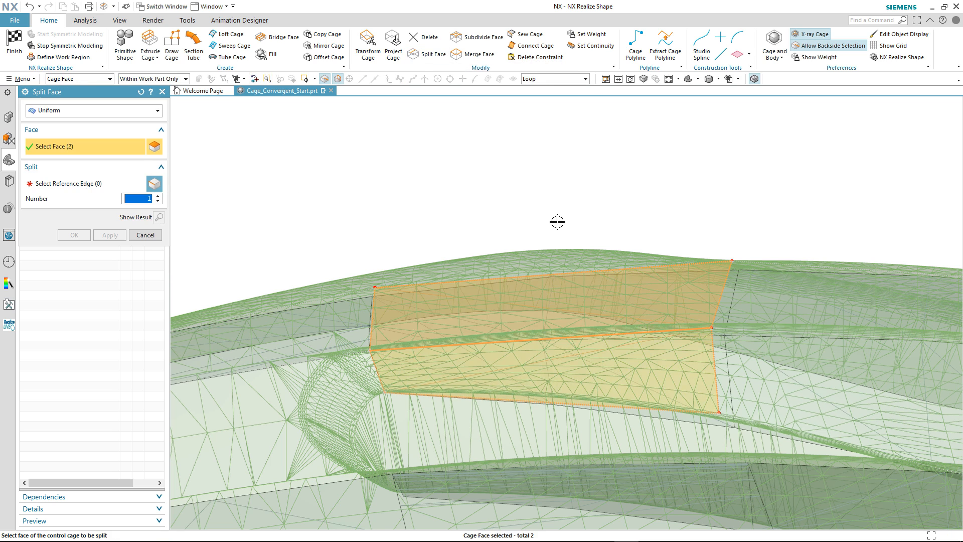
{"action": "middle_click", "coordinate": [564, 286]}
{"action": "left_click", "coordinate": [552, 339]}
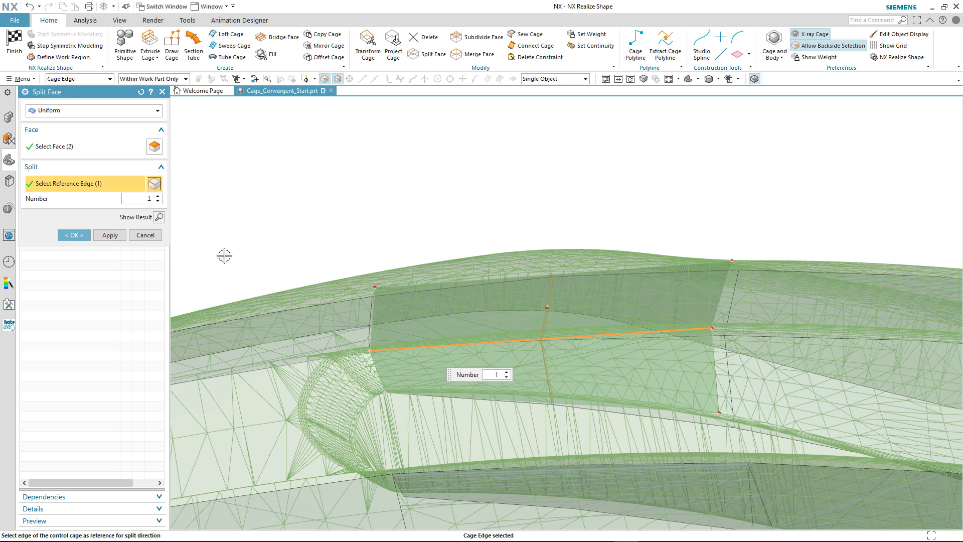
{"action": "left_click", "coordinate": [74, 235]}
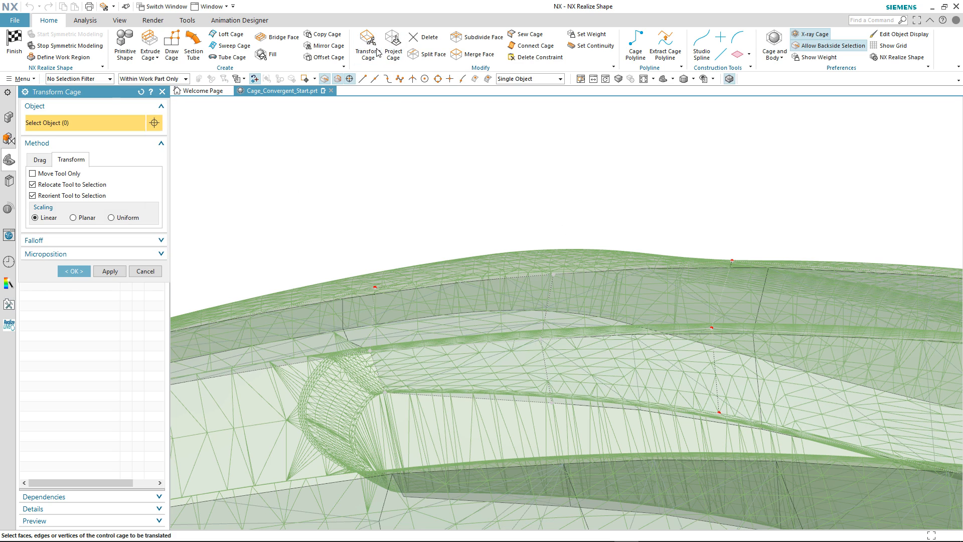
Use Transform Cage to raise the split's new lower-wall and rim vertices slightly onto the body's channel edges
{"action": "left_click", "coordinate": [552, 402]}
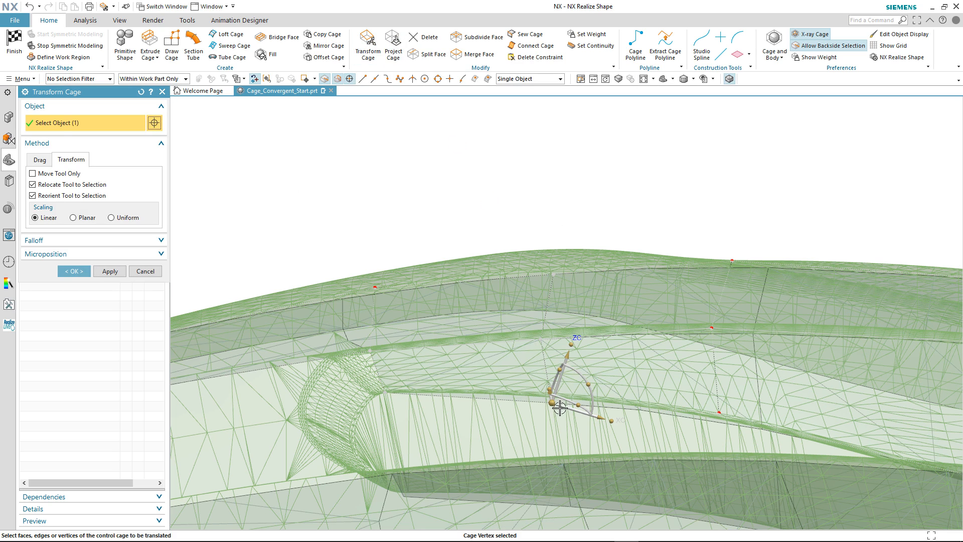
{"action": "mouse_move", "coordinate": [568, 360]}
{"action": "left_mouse_down"}
{"action": "mouse_move", "coordinate": [567, 341]}
{"action": "mouse_move", "coordinate": [555, 349]}
{"action": "left_mouse_up"}
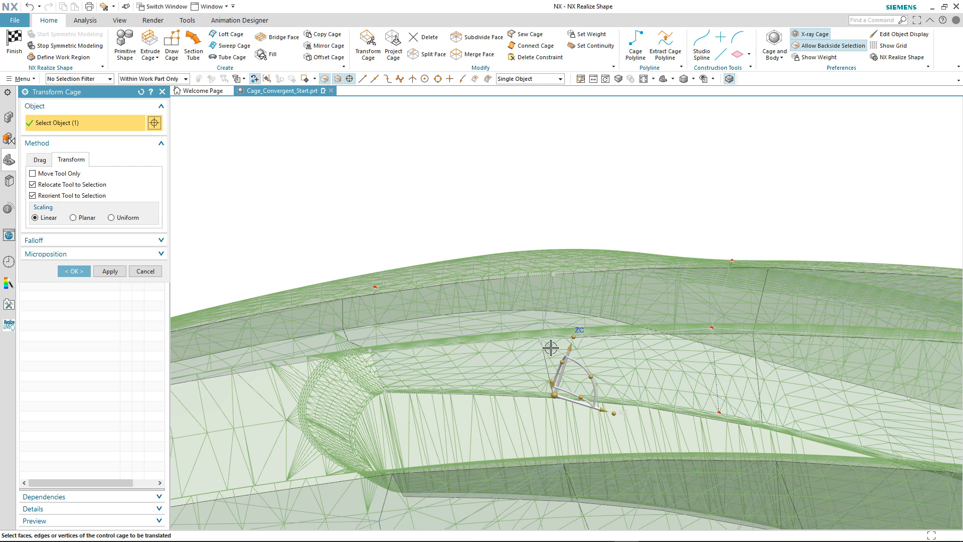
{"action": "left_click", "coordinate": [542, 338]}
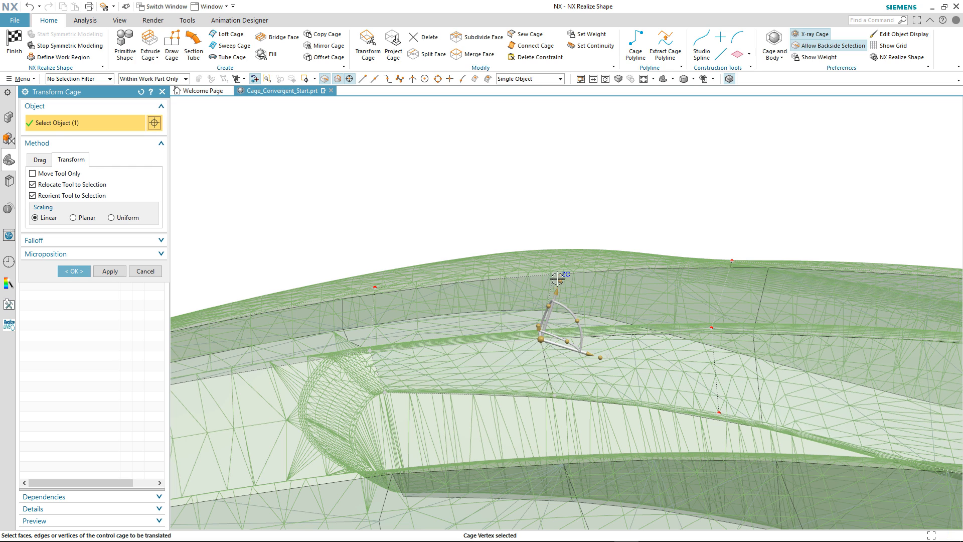
{"action": "left_click_drag", "start_coordinate": [559, 285], "coordinate": [559, 282]}
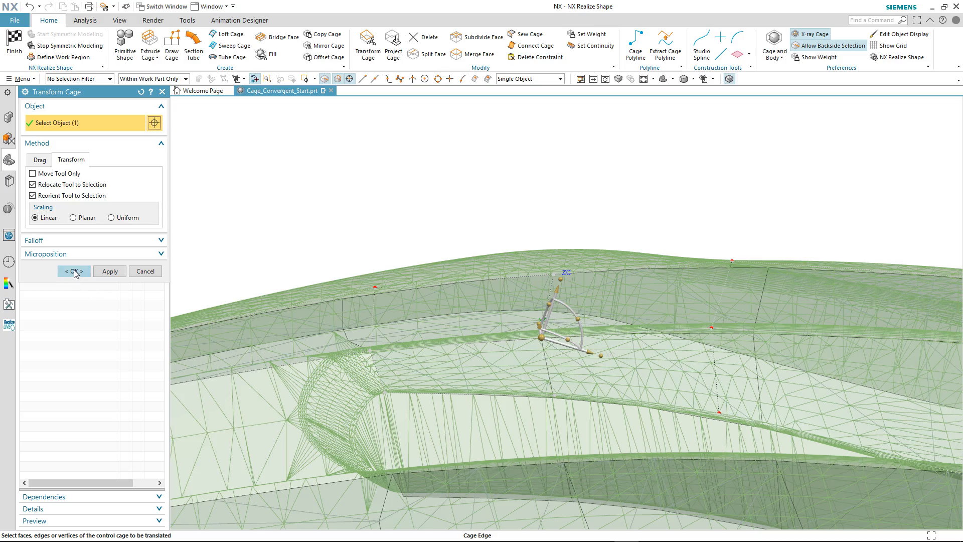
{"action": "left_click", "coordinate": [75, 271]}
Turn off facet edges and hide the convergent body to leave only the cage displayed
{"action": "middle_click_drag", "start_coordinate": [371, 193], "coordinate": [555, 160]}
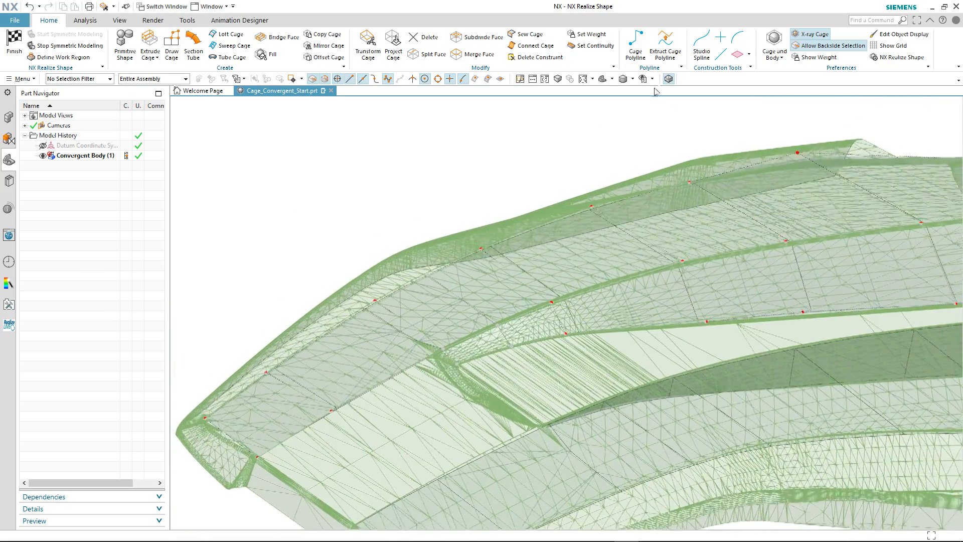
{"action": "left_click", "coordinate": [670, 80]}
{"action": "middle_click_drag", "start_coordinate": [494, 151], "coordinate": [451, 159]}
{"action": "middle_click_drag", "start_coordinate": [385, 179], "coordinate": [181, 182]}
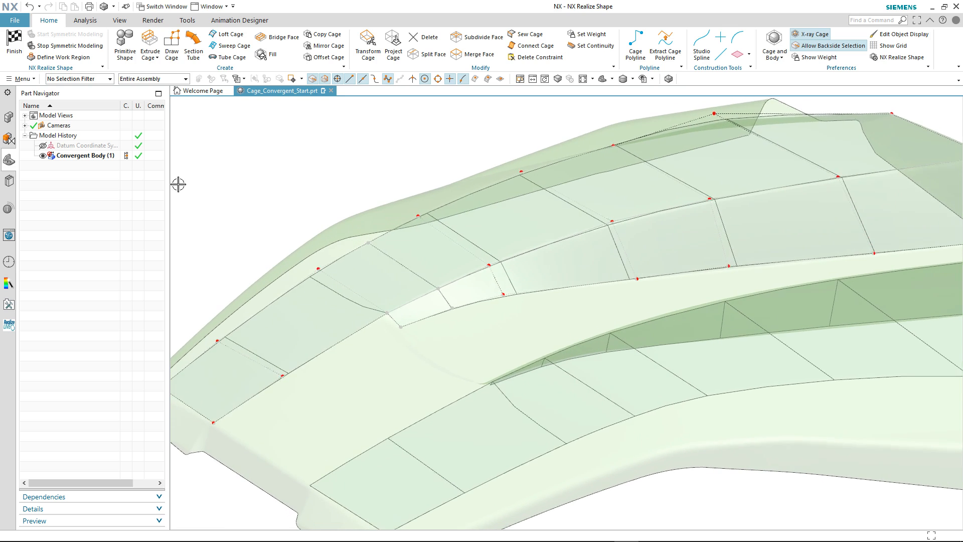
{"action": "left_click", "coordinate": [43, 156]}
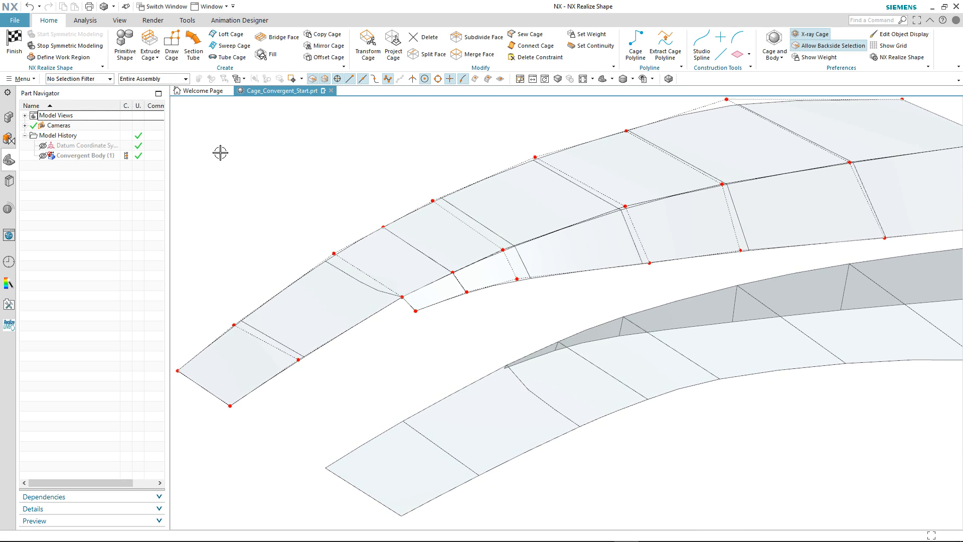
Fill the central gap ahead of the channel and the channel floor with symmetrically connected faces of Sharp continuity
{"action": "left_click", "coordinate": [272, 55]}
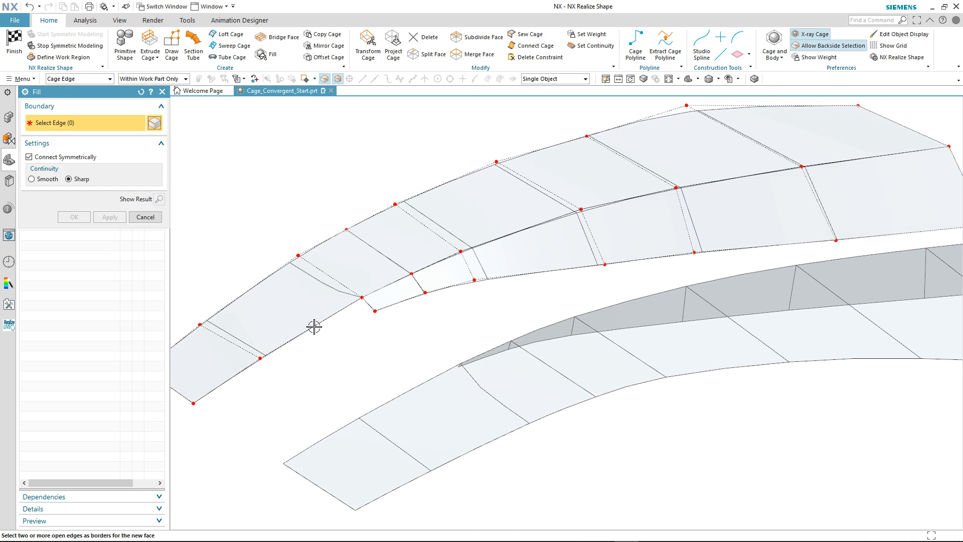
{"action": "left_click", "coordinate": [314, 327]}
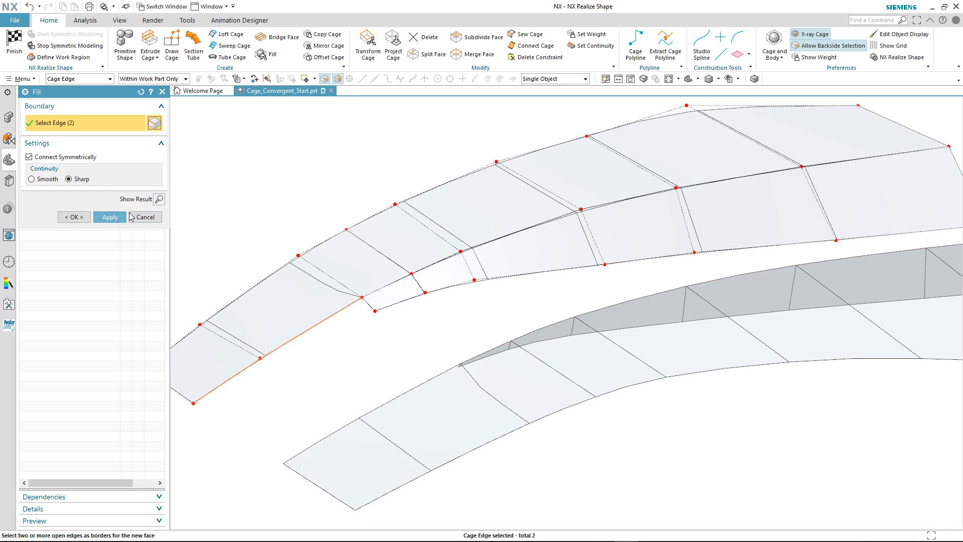
{"action": "left_click", "coordinate": [121, 218]}
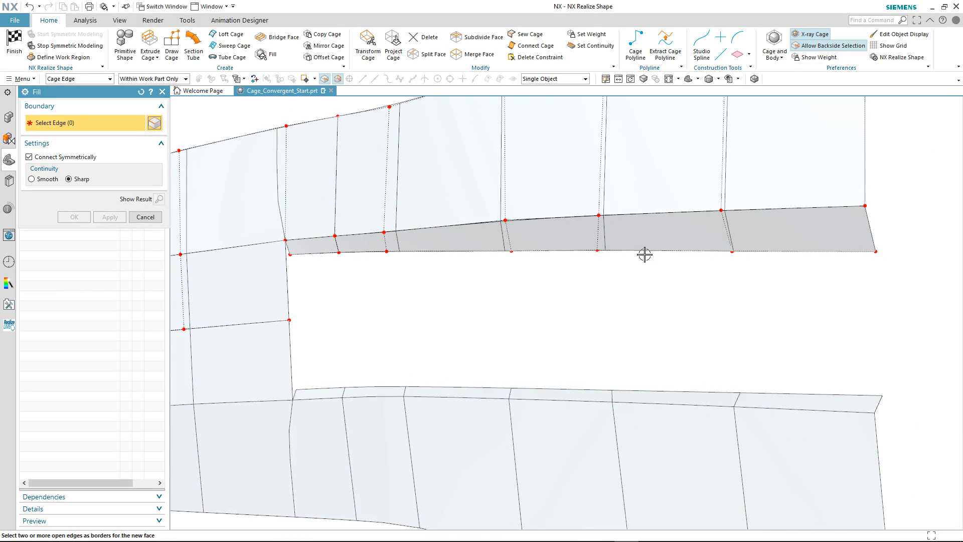
{"action": "left_click_drag", "start_coordinate": [282, 246], "coordinate": [906, 296]}
{"action": "left_click", "coordinate": [107, 219]}
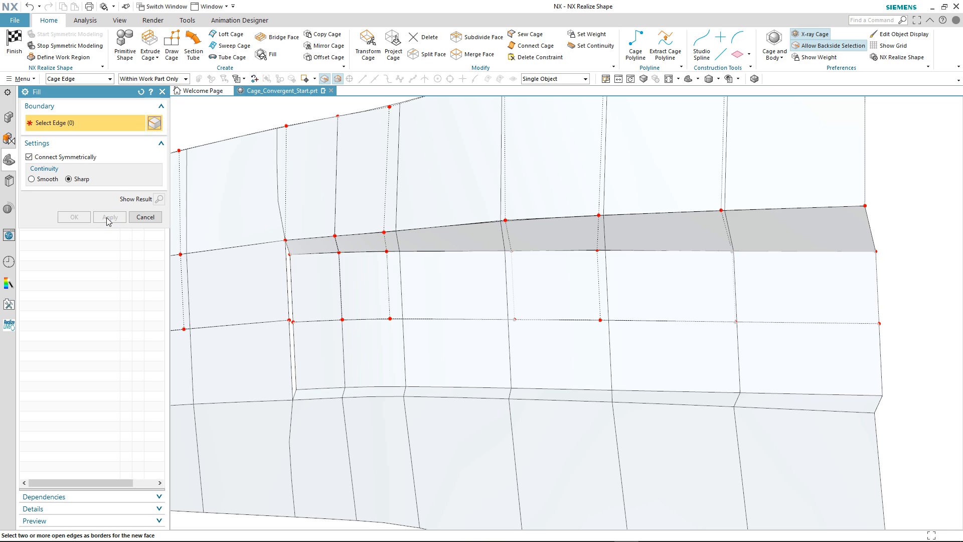
{"action": "left_click", "coordinate": [143, 218]}
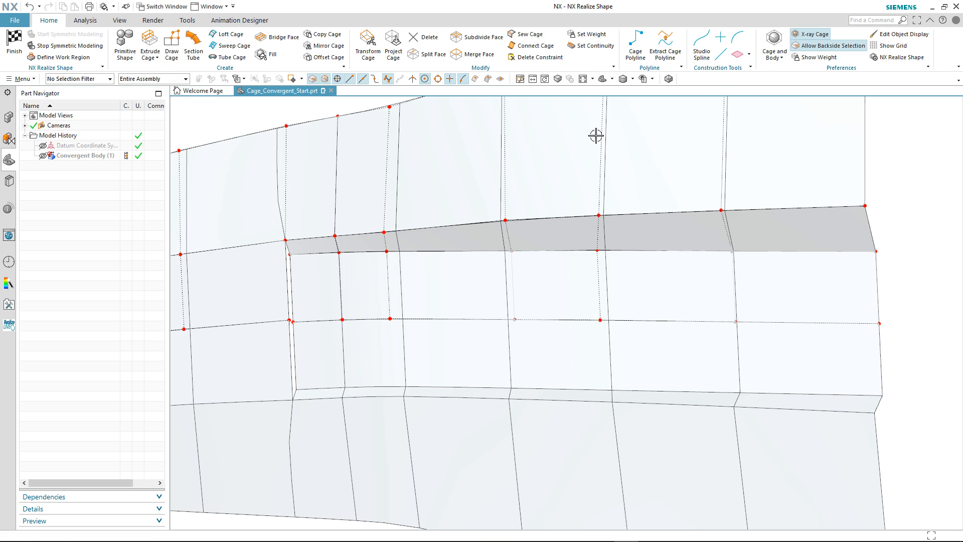
Turn facet edges back on and show the convergent body again
{"action": "left_click", "coordinate": [668, 80]}
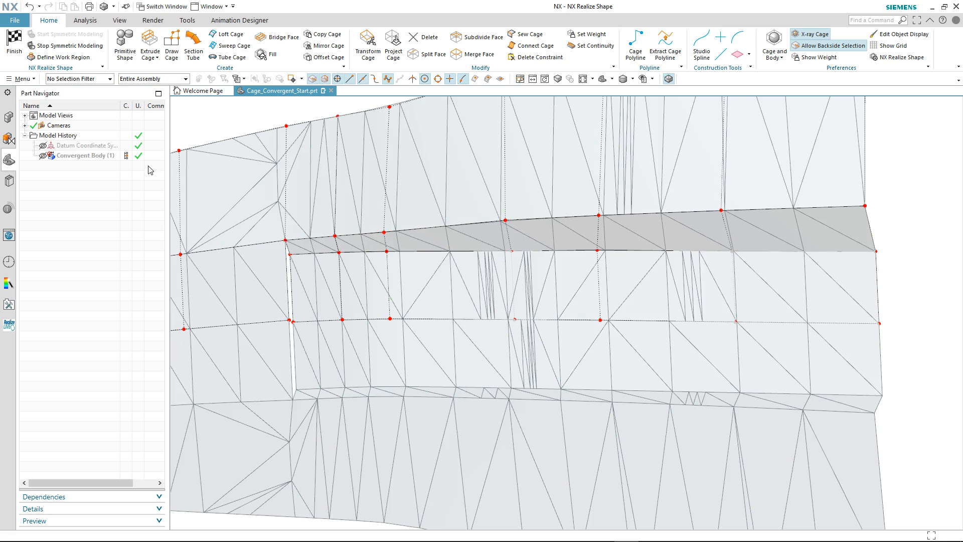
{"action": "left_click", "coordinate": [43, 156]}
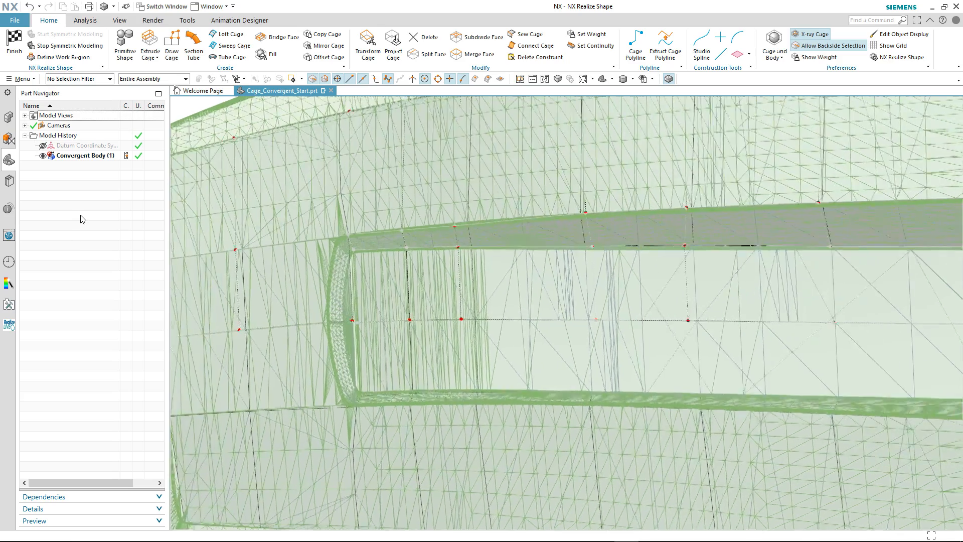
Use Transform Cage to move the centre vertices at the channel's closed end, on the floor and rim, towards the convergent body's edges
{"action": "left_click", "coordinate": [368, 44]}
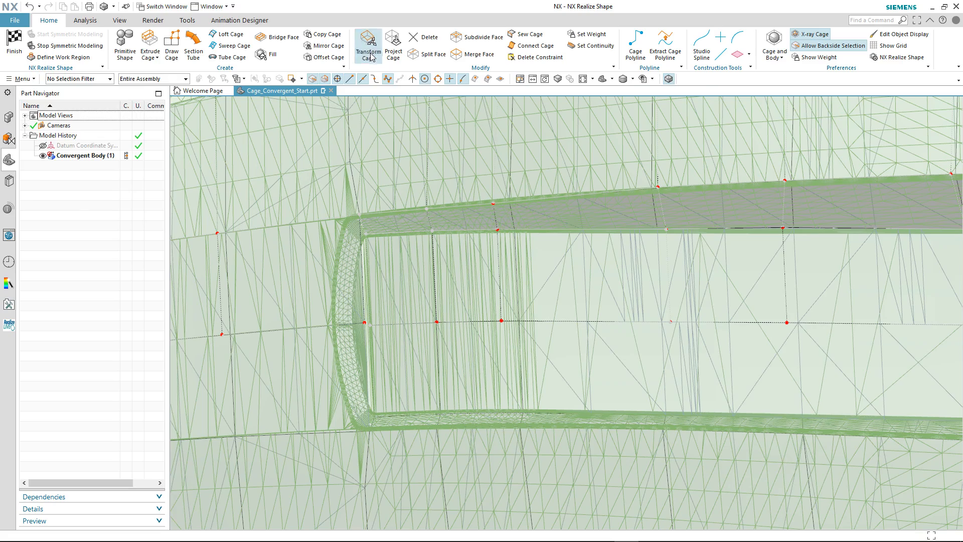
{"action": "left_click", "coordinate": [361, 316]}
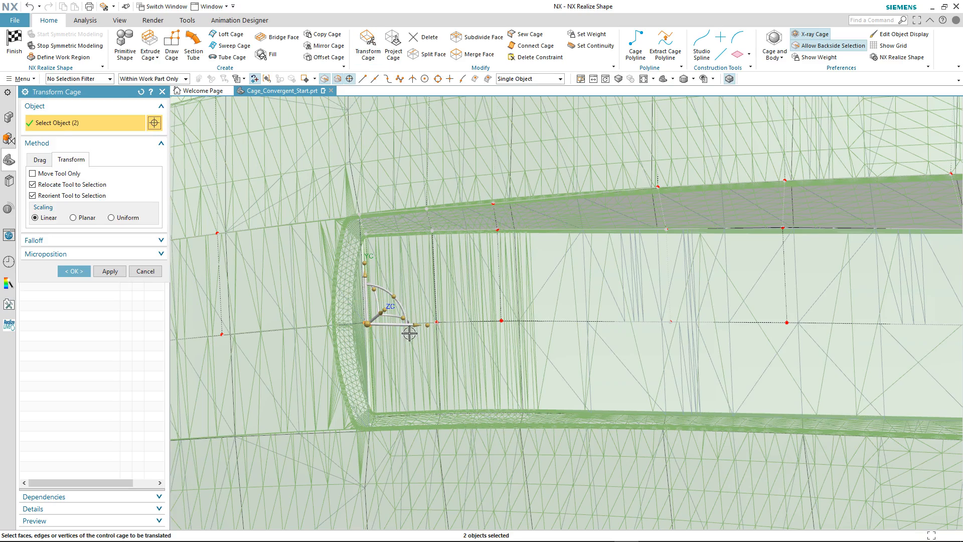
{"action": "middle_click_drag", "start_coordinate": [398, 349], "coordinate": [379, 338]}
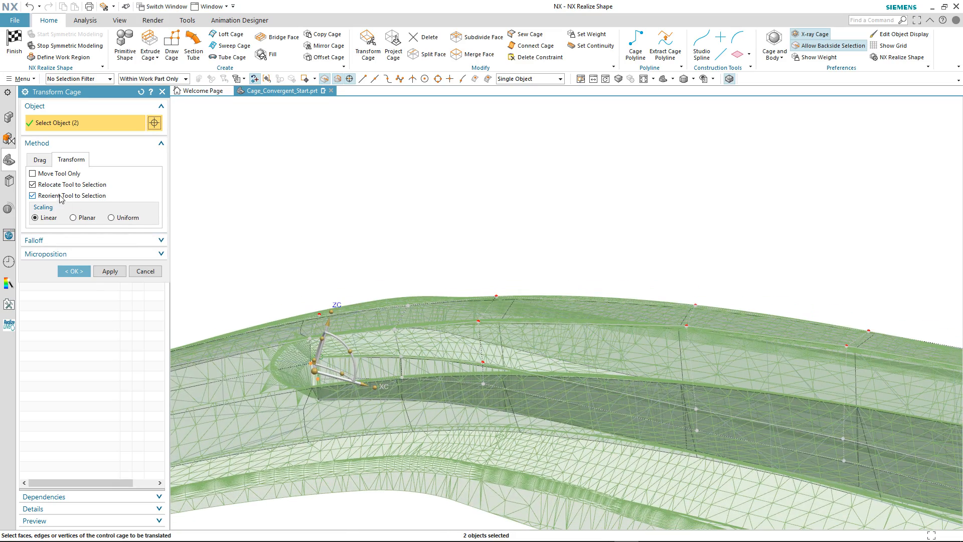
{"action": "left_click", "coordinate": [32, 173]}
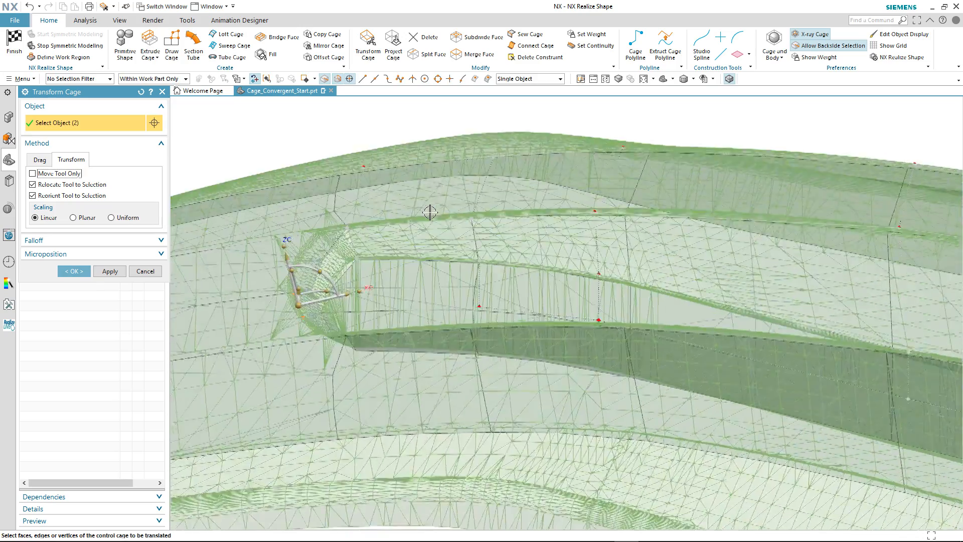
{"action": "middle_click_drag", "start_coordinate": [430, 213], "coordinate": [428, 221]}
{"action": "left_click_drag", "start_coordinate": [362, 290], "coordinate": [327, 298]}
Adjust the corner vertices at the channel's closed end along XC to match the body's corners, and finish the cage editing
{"action": "left_click", "coordinate": [371, 162]}
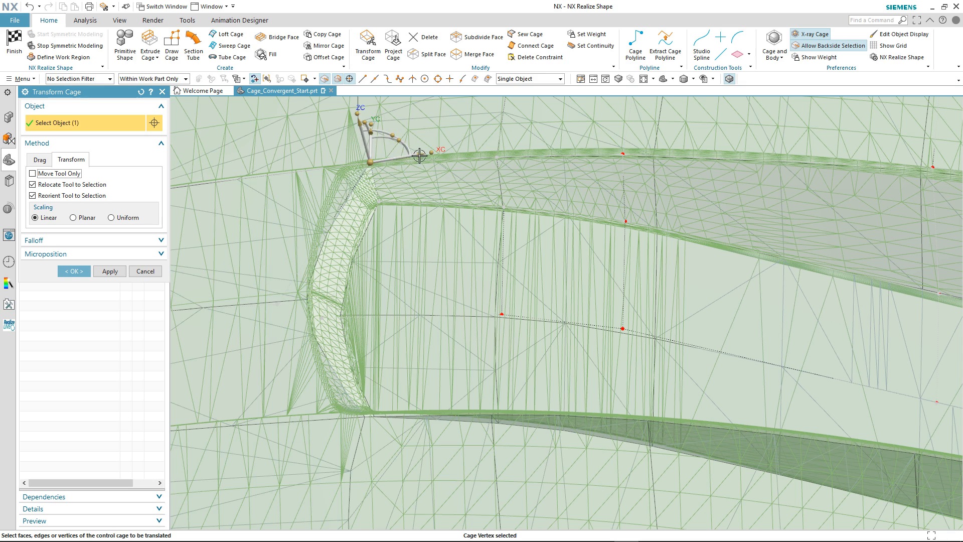
{"action": "left_click_drag", "start_coordinate": [419, 156], "coordinate": [394, 158]}
{"action": "left_click", "coordinate": [285, 303]}
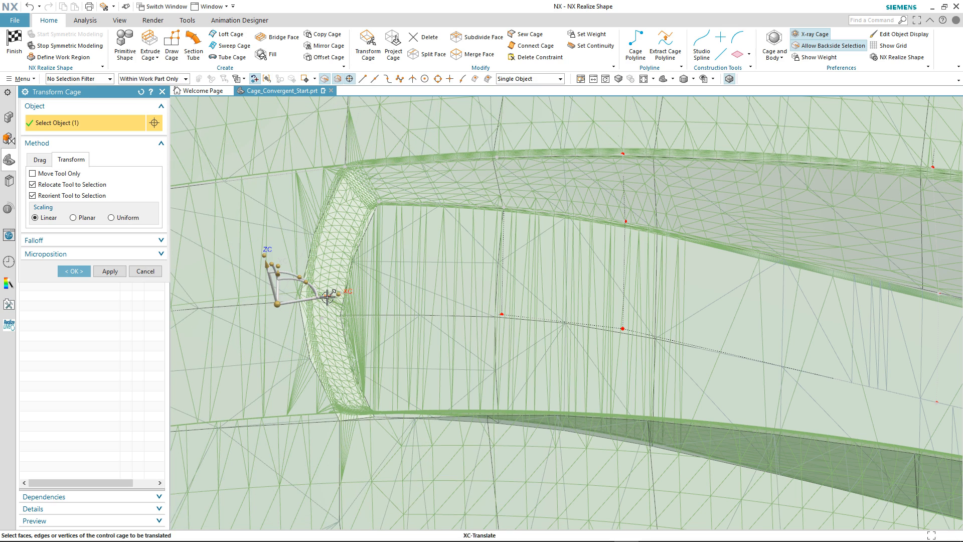
{"action": "left_click", "coordinate": [378, 202]}
{"action": "left_click_drag", "start_coordinate": [428, 195], "coordinate": [423, 196]}
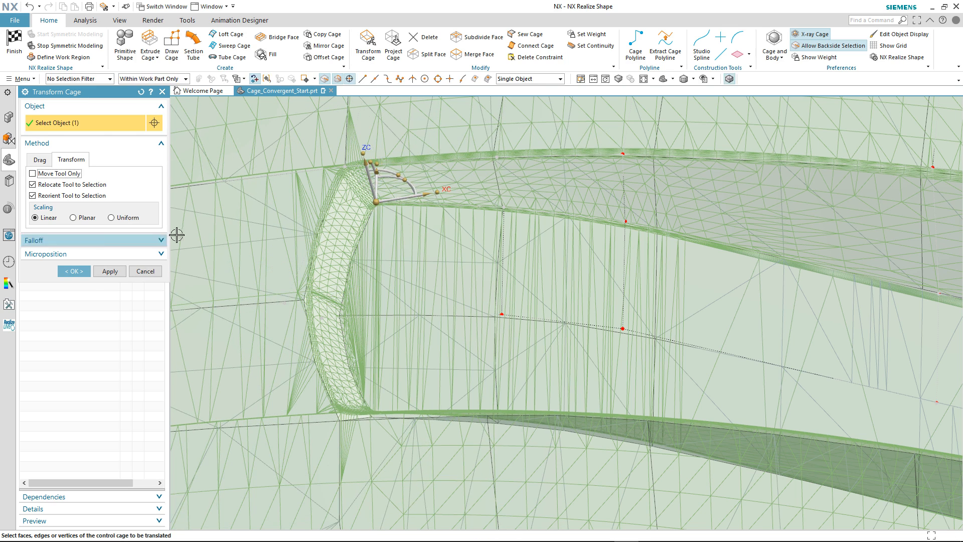
{"action": "left_click", "coordinate": [74, 271]}
{"action": "left_click", "coordinate": [14, 43]}
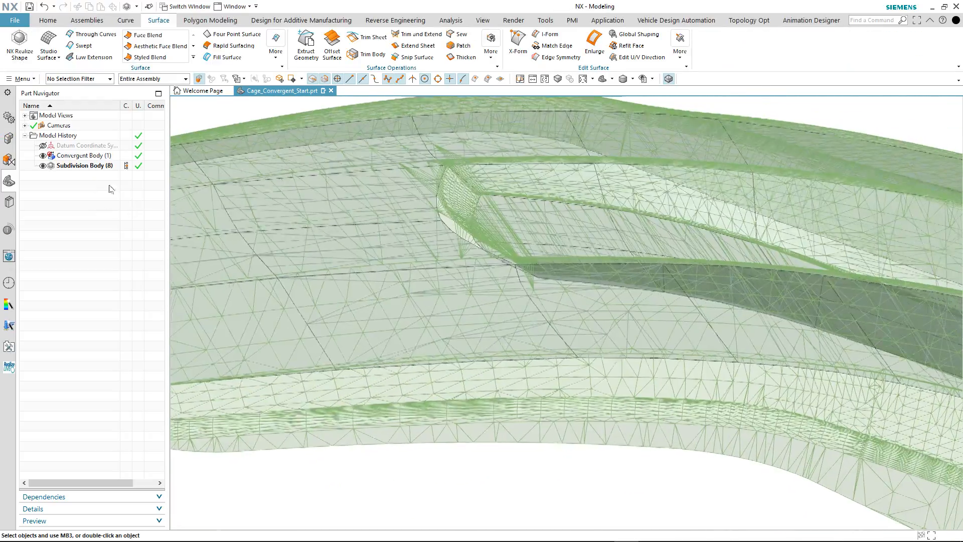
Reopen the subdivision body and use Transform Cage to refine the centre rim vertex ahead of the channel
{"action": "double_click", "coordinate": [80, 165]}
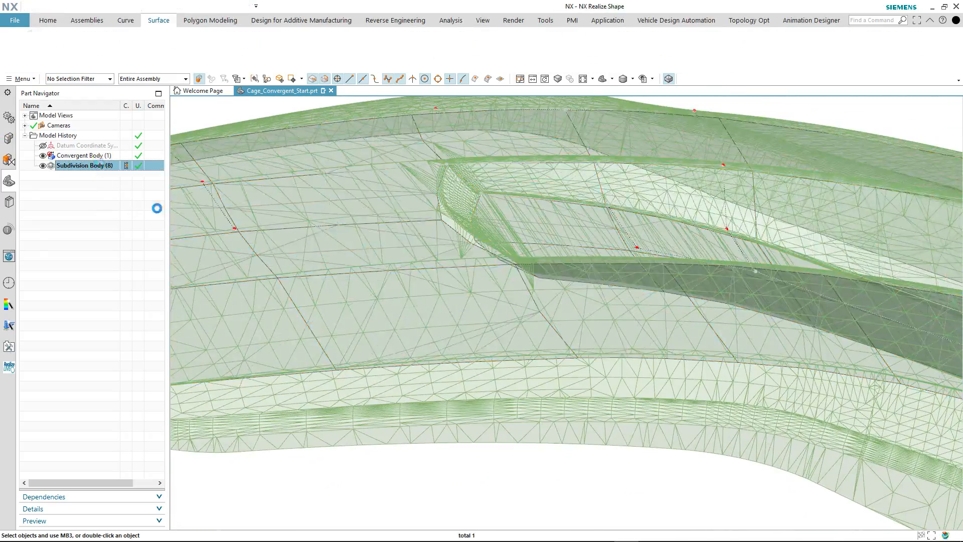
{"action": "left_click", "coordinate": [422, 322]}
{"action": "left_click_drag", "start_coordinate": [442, 278], "coordinate": [449, 264]}
{"action": "middle_click_drag", "start_coordinate": [448, 266], "coordinate": [435, 319]}
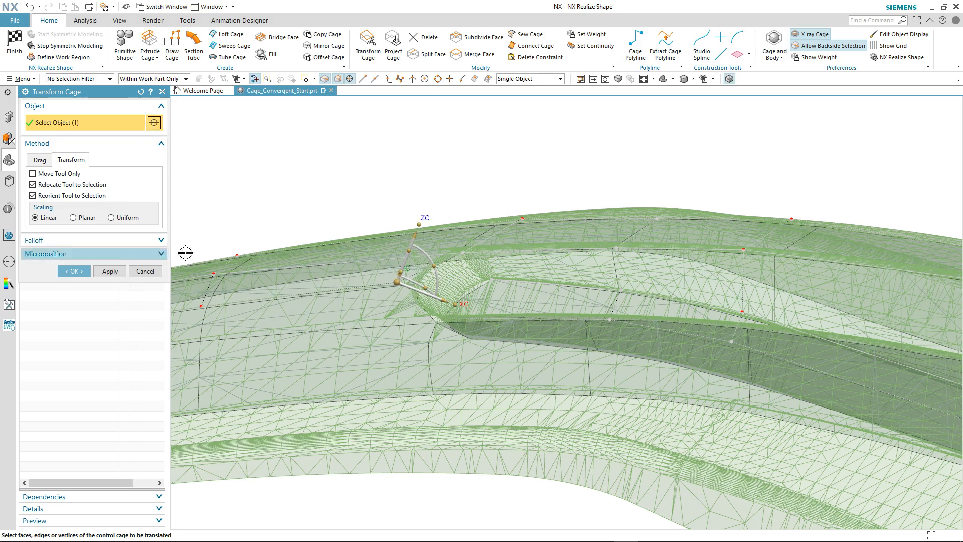
{"action": "left_click", "coordinate": [73, 271]}
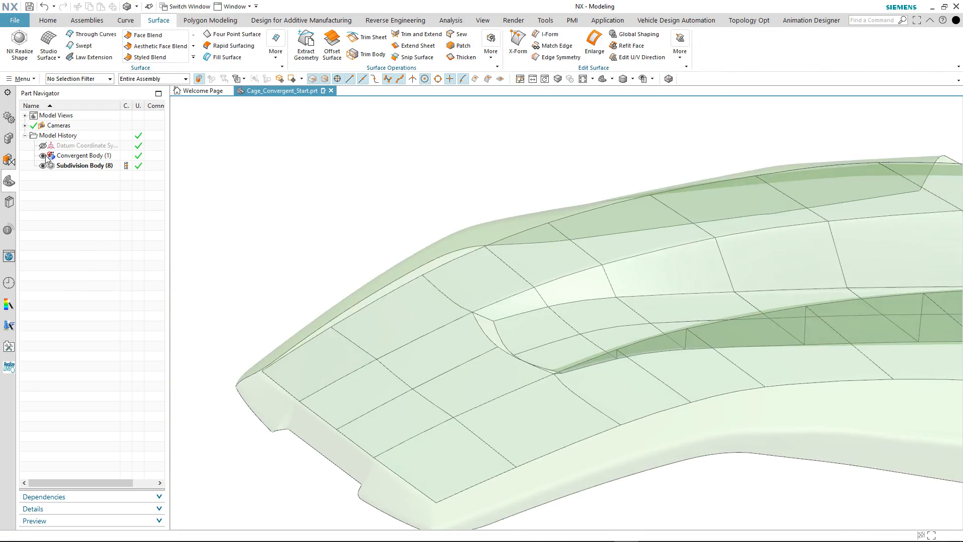
Hide the convergent body and close the channel's end gap with a six-edge G0 Fill Surface patched into the part
{"action": "left_click", "coordinate": [43, 156]}
{"action": "mouse_move", "coordinate": [316, 189]}
{"action": "middle_mouse_down"}
{"action": "mouse_move", "coordinate": [339, 197]}
{"action": "mouse_move", "coordinate": [358, 249]}
{"action": "mouse_move", "coordinate": [184, 133]}
{"action": "mouse_move", "coordinate": [209, 117]}
{"action": "middle_mouse_up"}
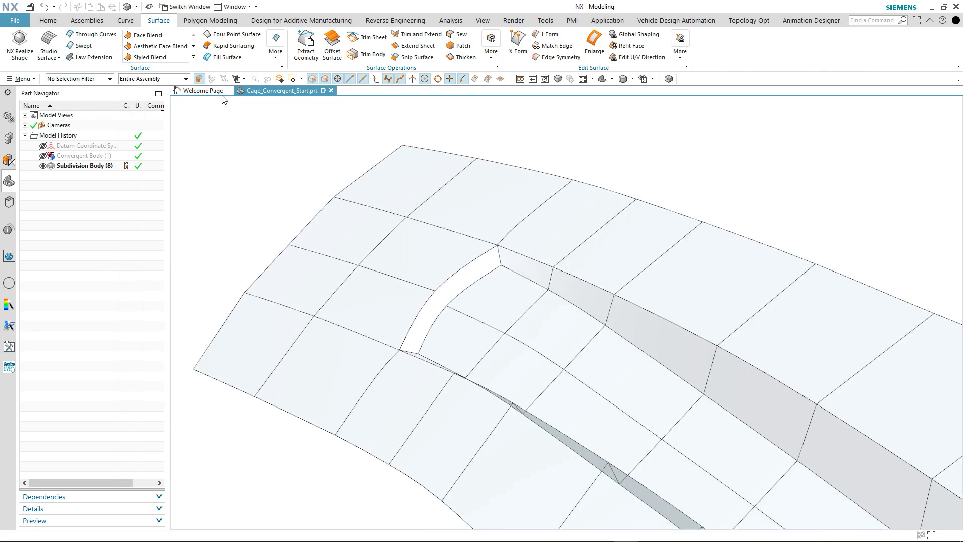
{"action": "left_click", "coordinate": [223, 57]}
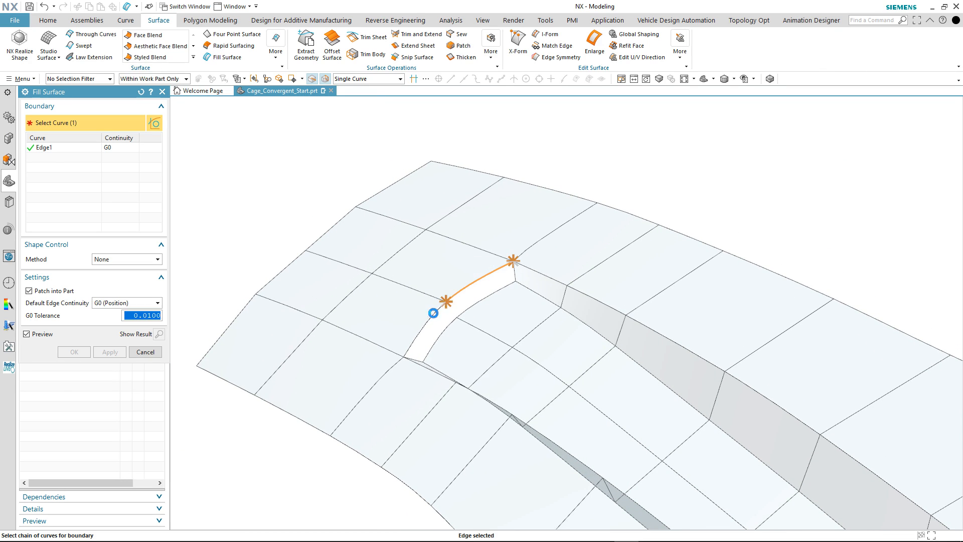
{"action": "middle_click_drag", "start_coordinate": [436, 331], "coordinate": [415, 358]}
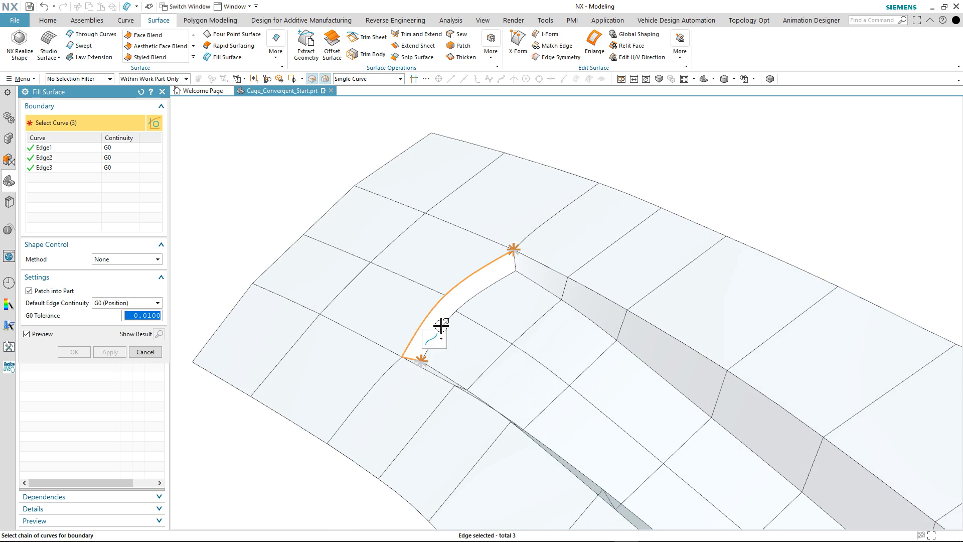
{"action": "left_click", "coordinate": [502, 278]}
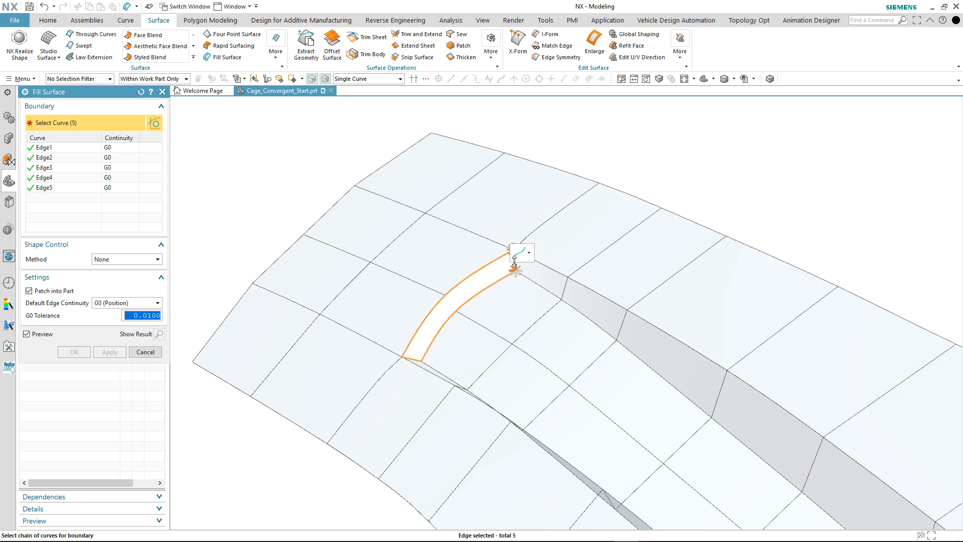
{"action": "scroll", "coordinate": [524, 269], "scroll_direction": "up", "scroll_amount": 4}
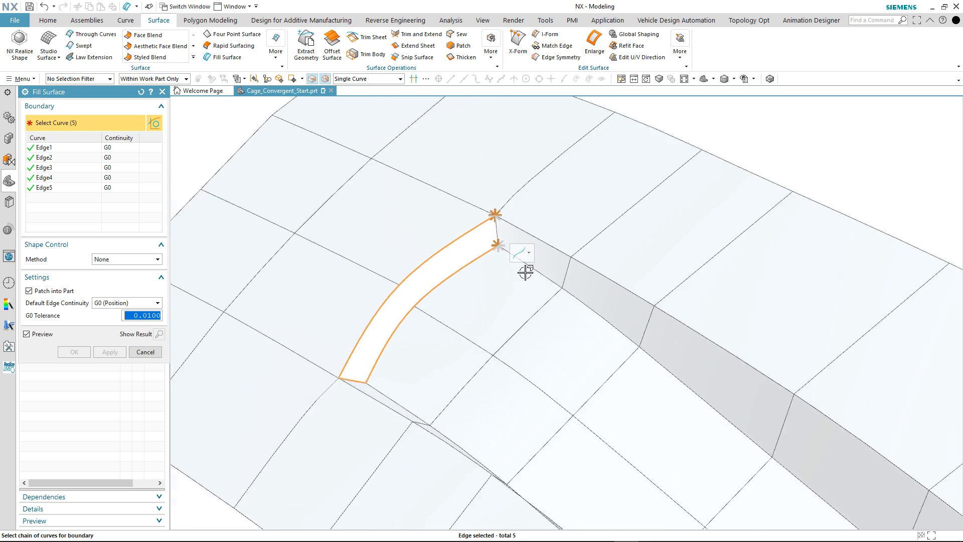
{"action": "left_click", "coordinate": [487, 219]}
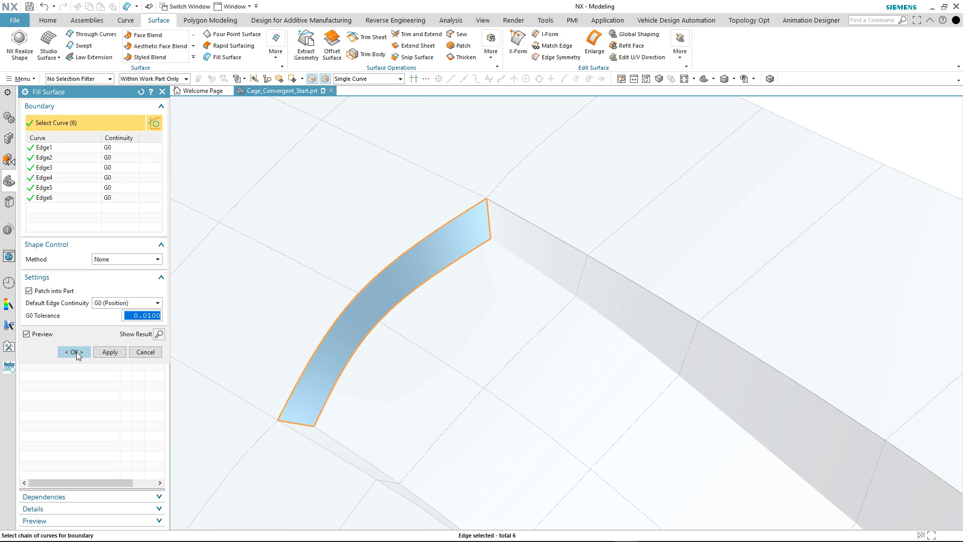
{"action": "left_click", "coordinate": [76, 351]}
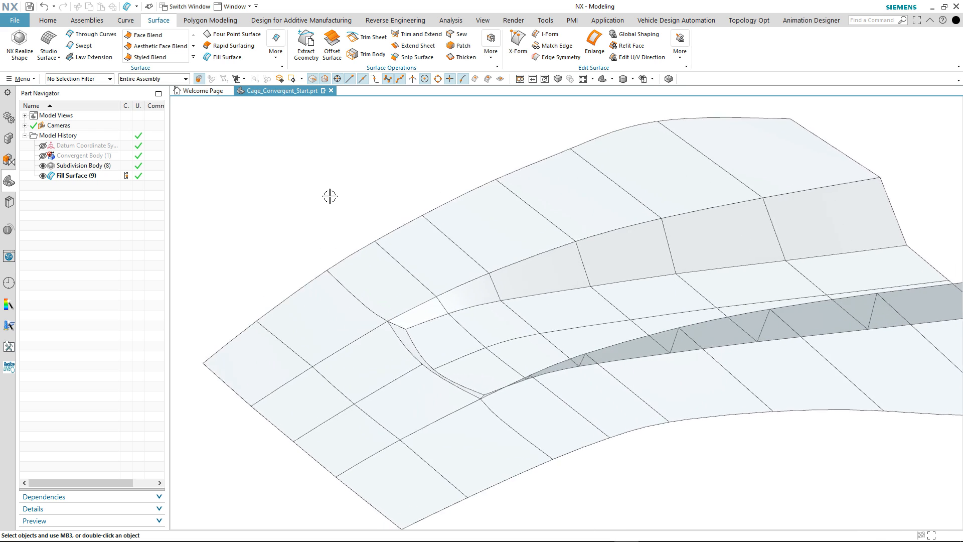
Apply a 10 mm circular G1 edge blend to the two lengthwise crease edges ahead of the channel
{"action": "left_click", "coordinate": [46, 20]}
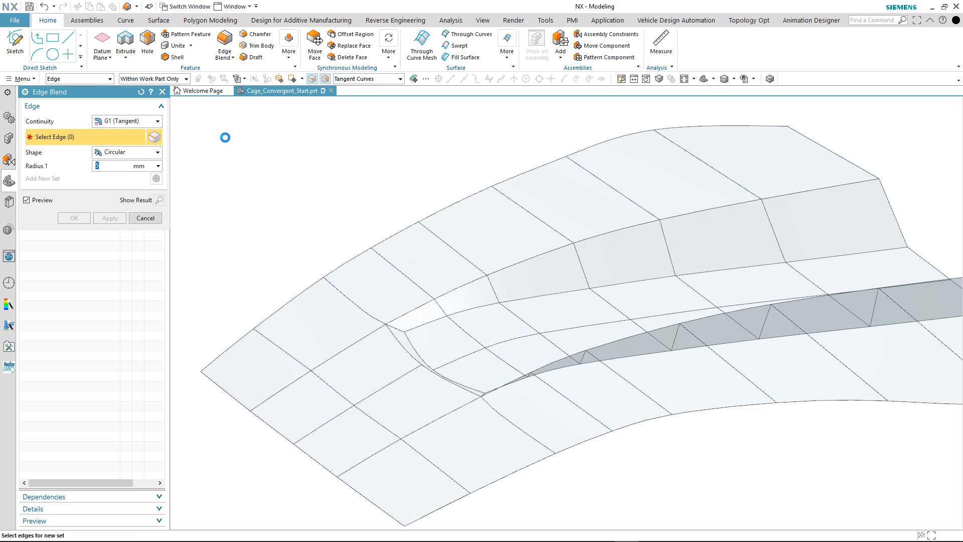
{"action": "left_click", "coordinate": [343, 350]}
{"action": "left_click", "coordinate": [449, 415]}
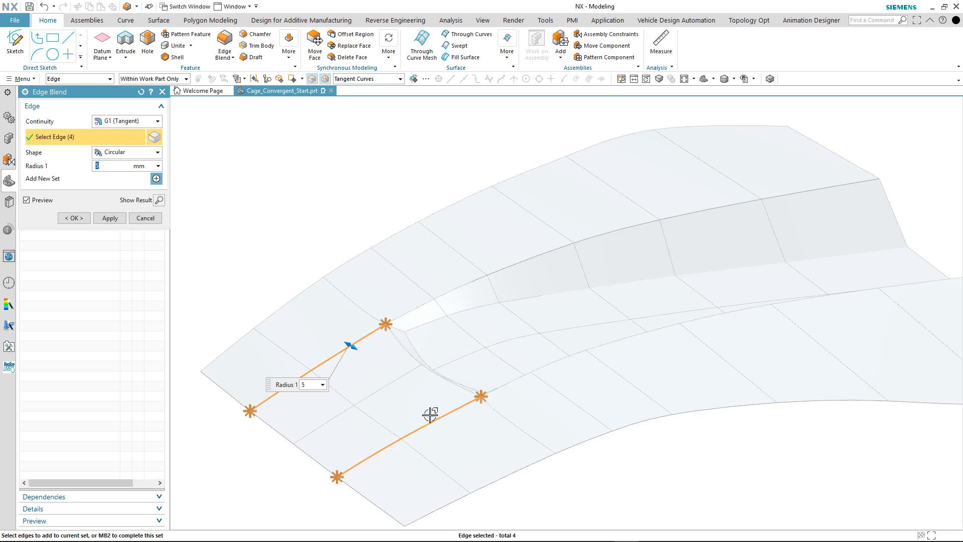
{"action": "left_click_drag", "start_coordinate": [355, 350], "coordinate": [356, 350]}
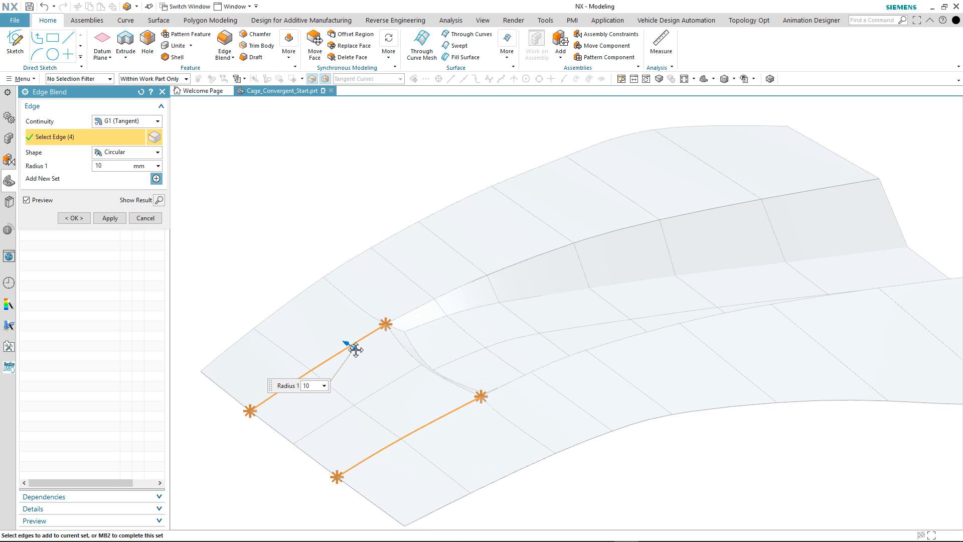
{"action": "left_click", "coordinate": [105, 218]}
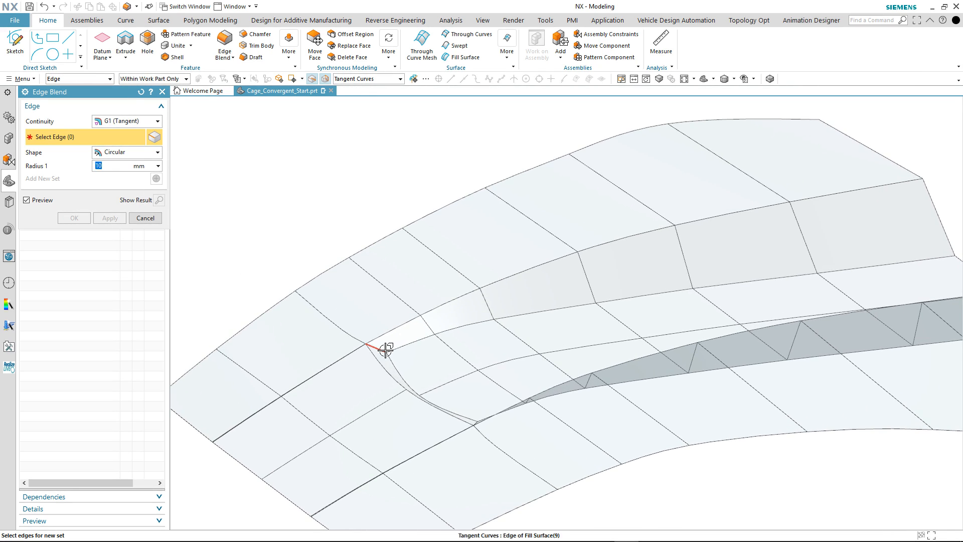
Apply a circular G1 edge blend to the two short corner edges at the ends of the filled channel wall
{"action": "left_click", "coordinate": [385, 349]}
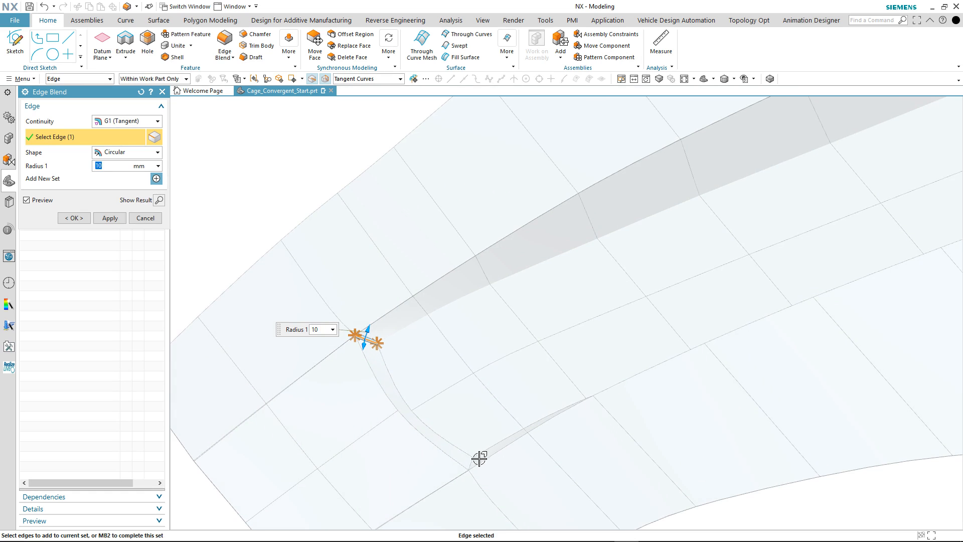
{"action": "left_click", "coordinate": [472, 454]}
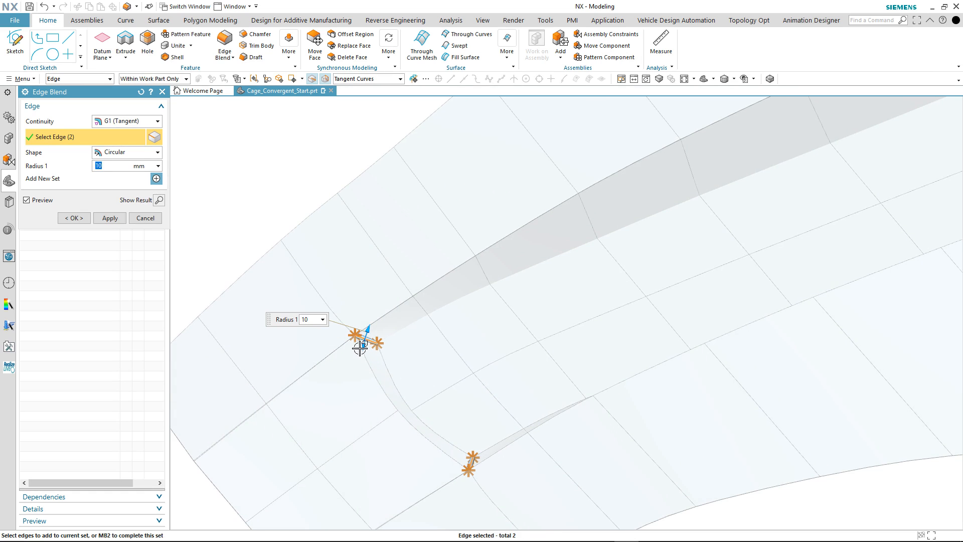
{"action": "left_click_drag", "start_coordinate": [360, 349], "coordinate": [360, 359]}
{"action": "left_click", "coordinate": [103, 220]}
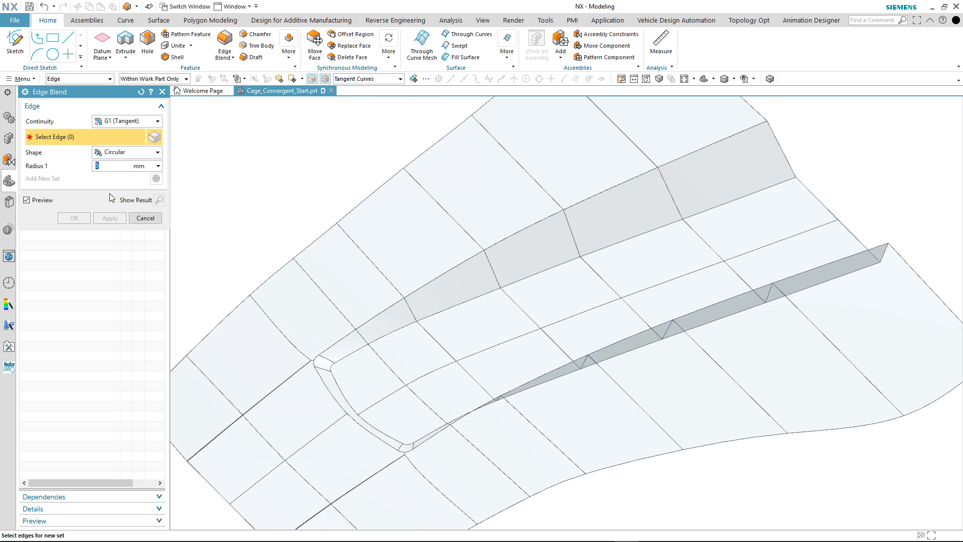
Blend the channel's complete rim and floor edge chains with an 8 mm radius, and show the convergent body again
{"action": "left_click", "coordinate": [438, 276]}
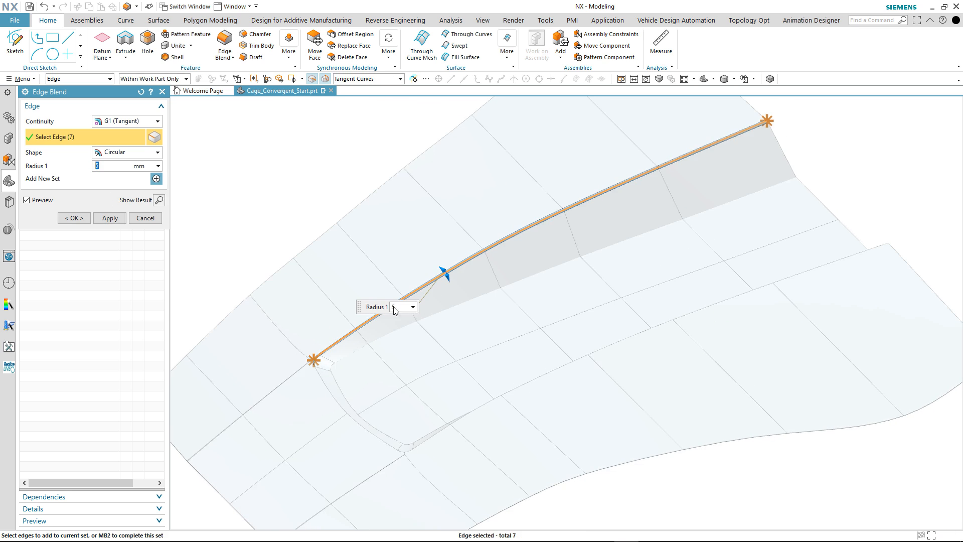
{"action": "left_click", "coordinate": [333, 390]}
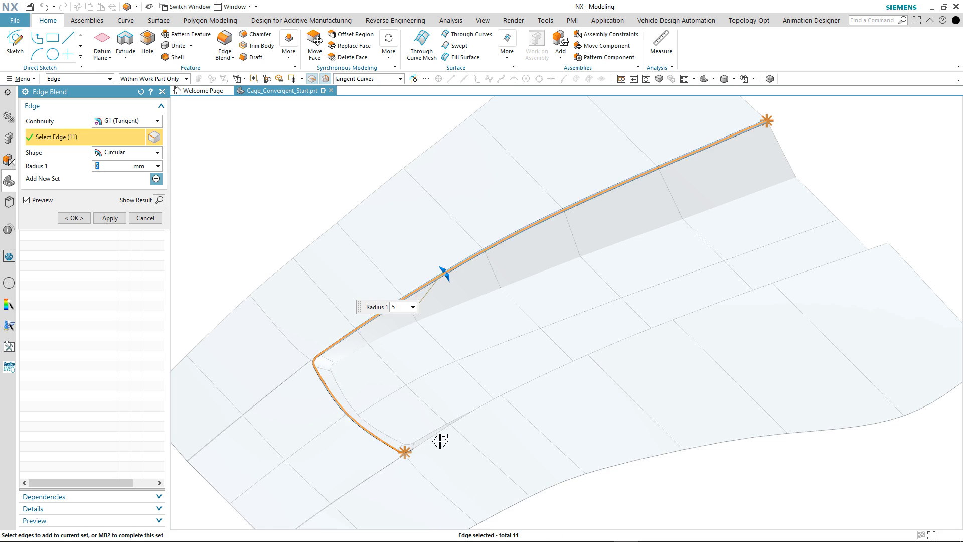
{"action": "left_click", "coordinate": [441, 431]}
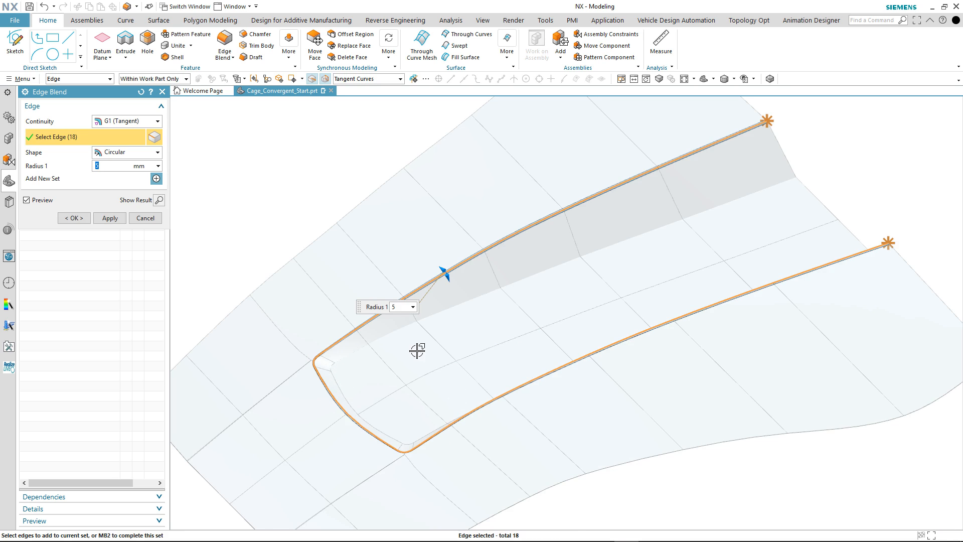
{"action": "left_click", "coordinate": [393, 334]}
{"action": "middle_click_drag", "start_coordinate": [279, 238], "coordinate": [267, 215]}
{"action": "scroll", "coordinate": [267, 215], "scroll_direction": "up", "scroll_amount": 3}
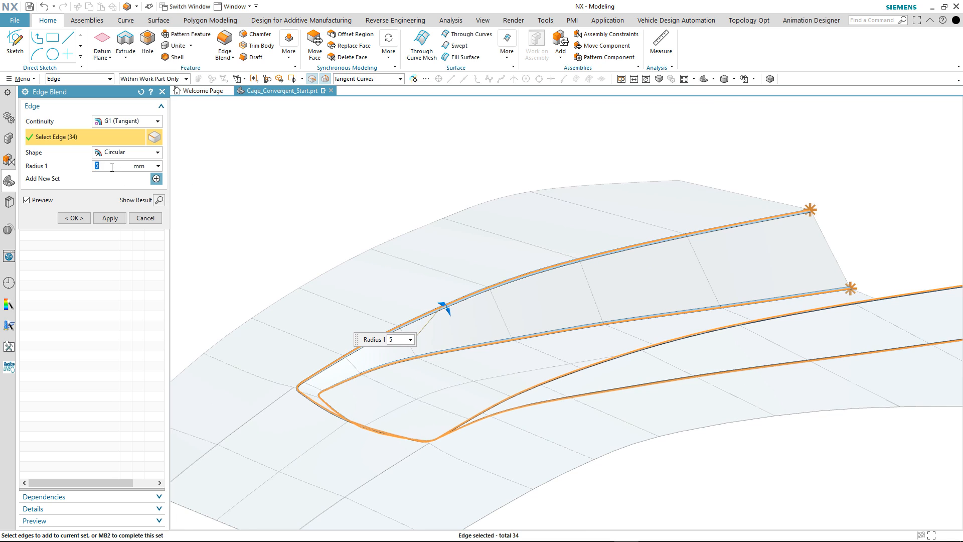
{"action": "double_click", "coordinate": [111, 166]}
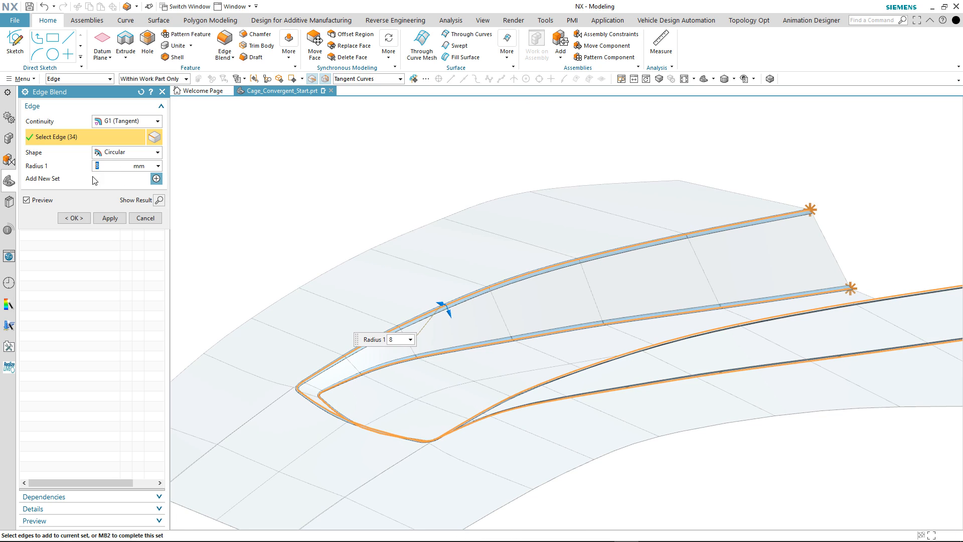
{"action": "left_click", "coordinate": [76, 218]}
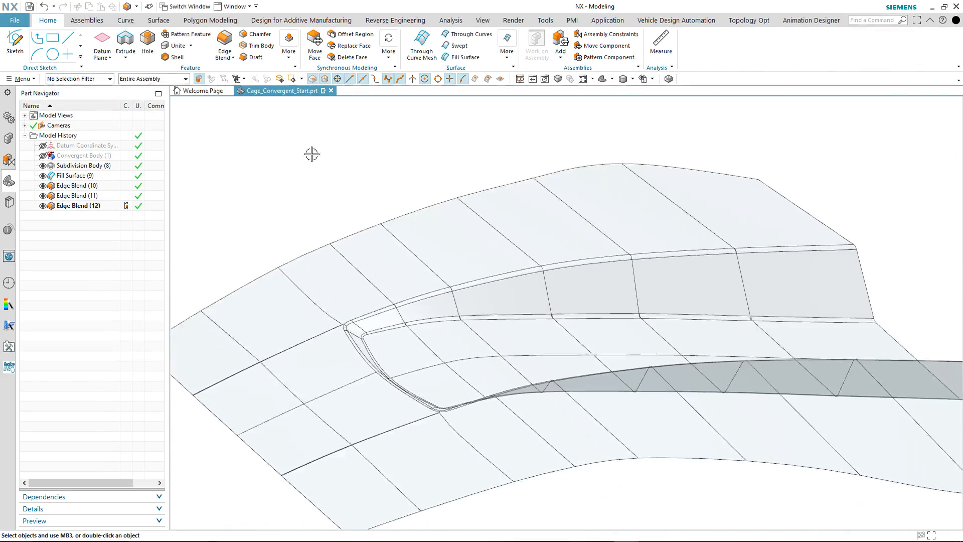
{"action": "left_click", "coordinate": [44, 155]}
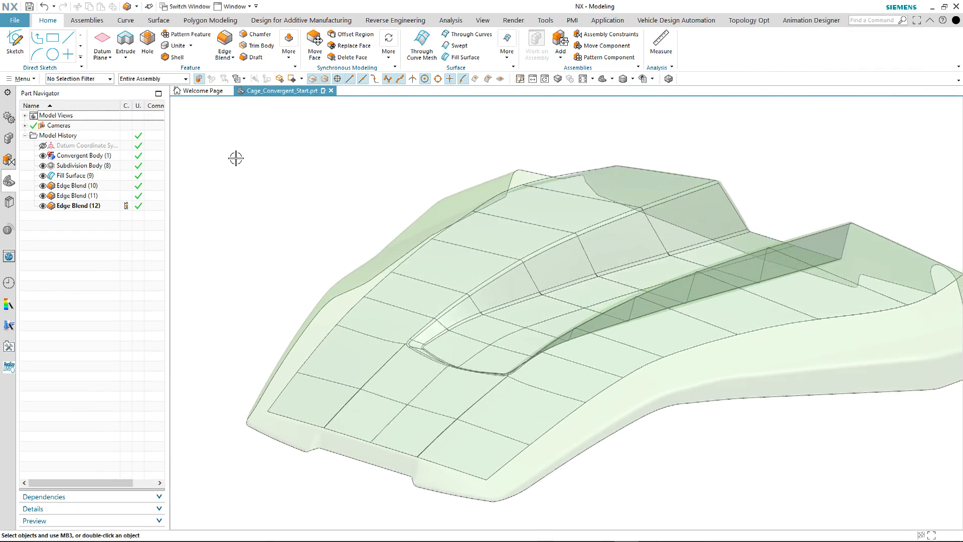